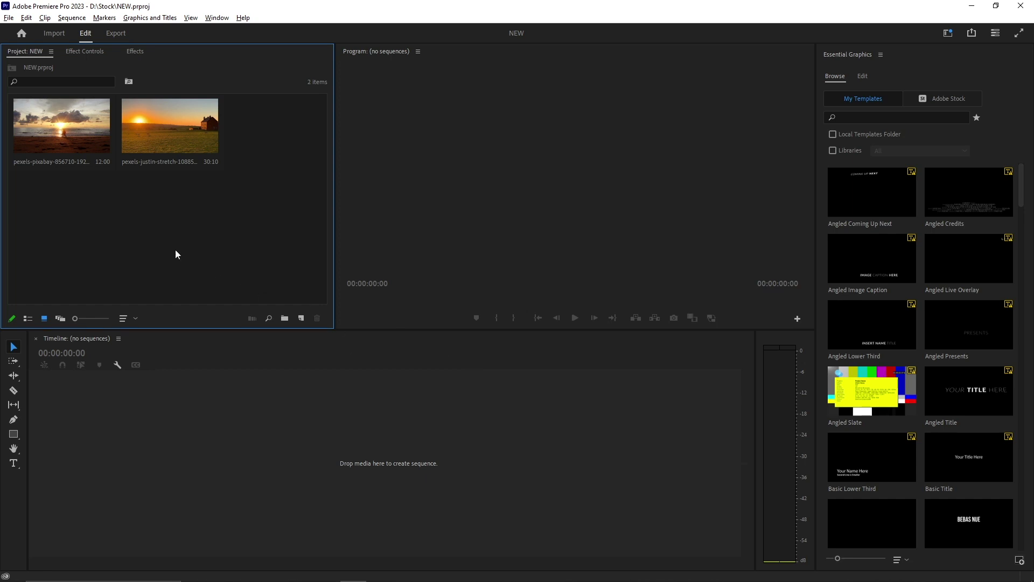
Step: Make a sequence from the walking-couple sunset clip, play it, and return to 00:00:00:00
left_click_drag(38, 131, 78, 412)
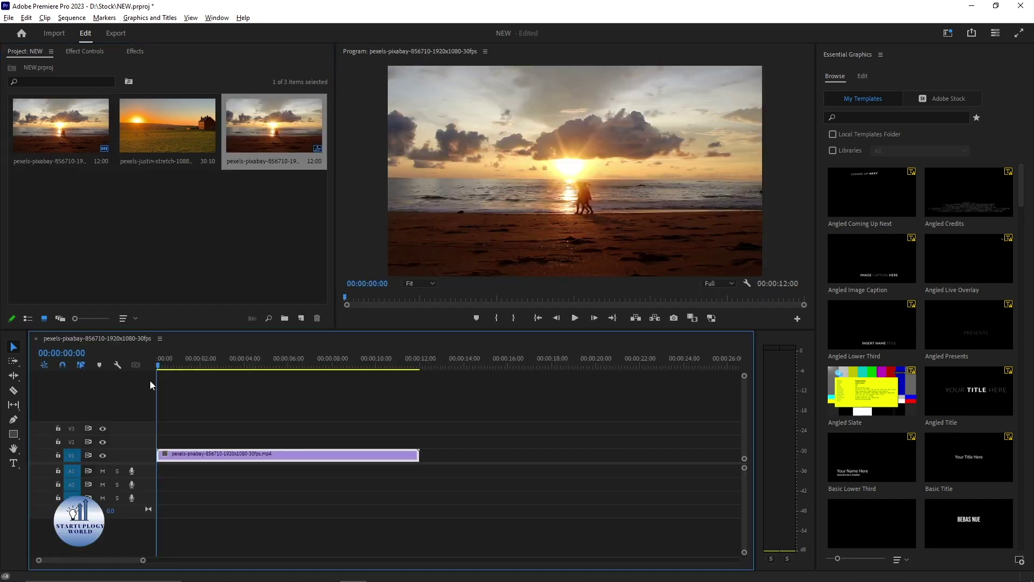
left_click(568, 321)
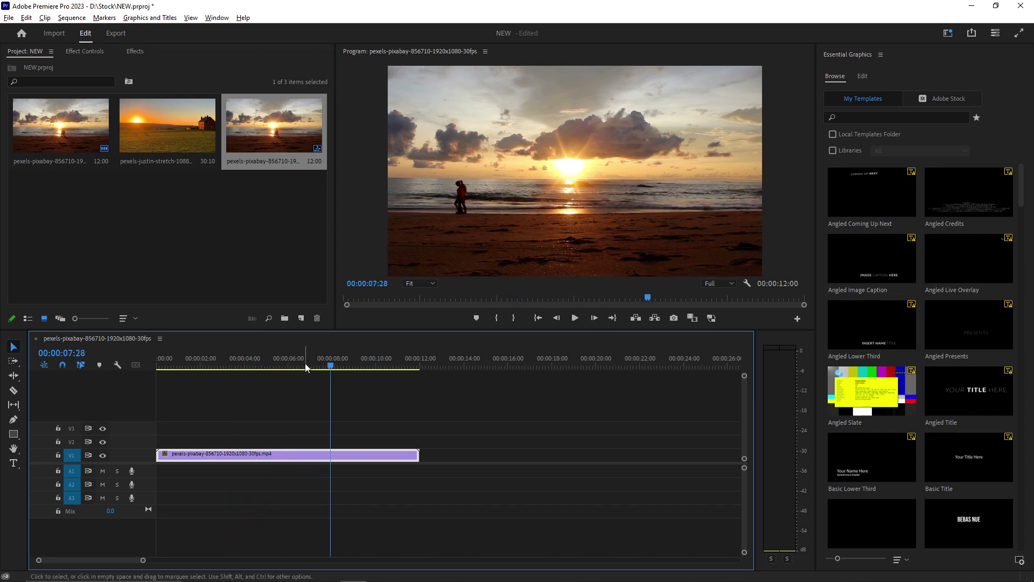
left_click_drag(305, 363, 128, 364)
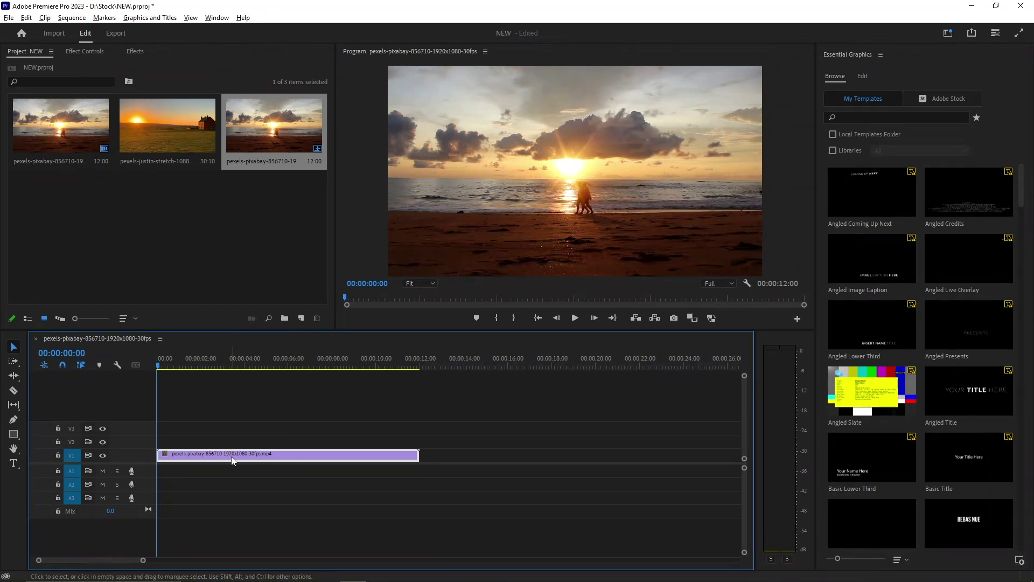
left_click(89, 52)
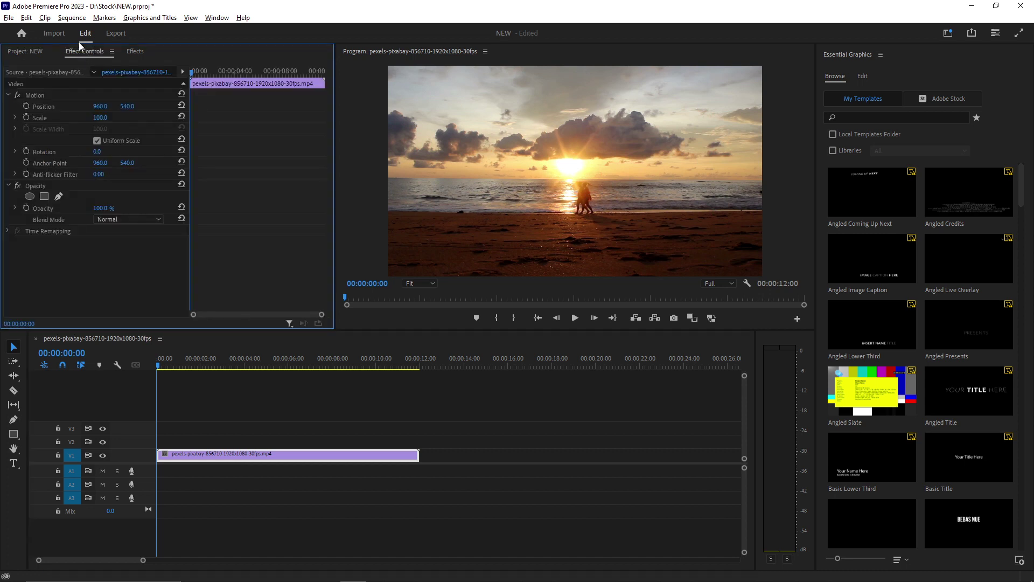
Step: Show Effect Controls and add a free-draw bezier mask to the clip's Opacity
left_click(209, 18)
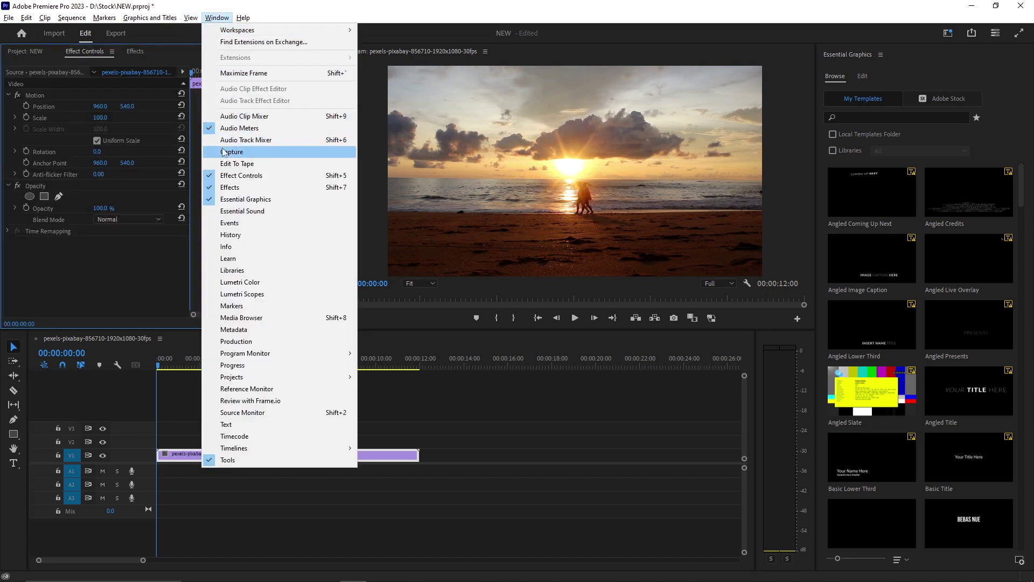
left_click(257, 178)
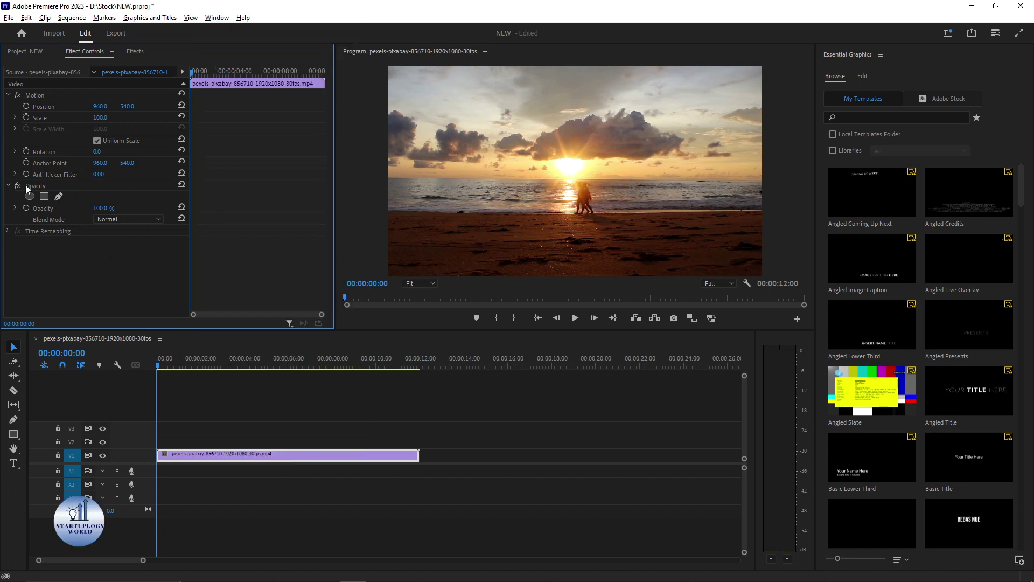
left_click(45, 186)
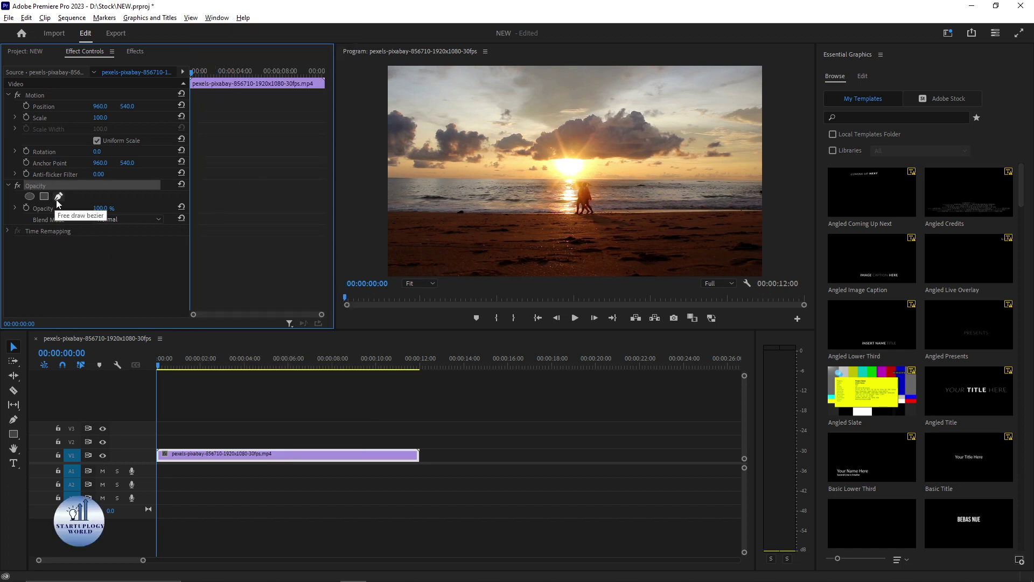
left_click(107, 270)
key("=")
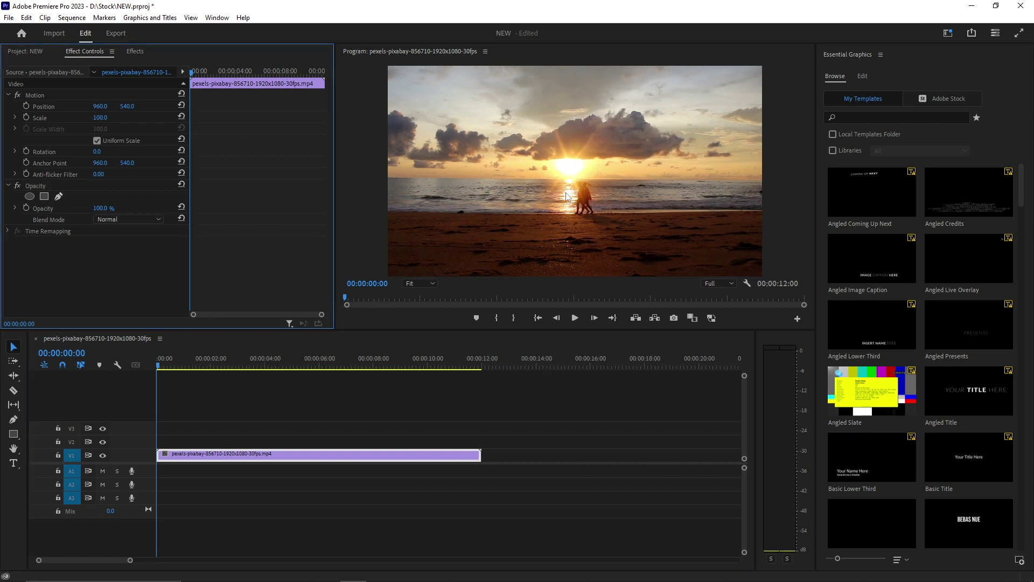
left_click(58, 197)
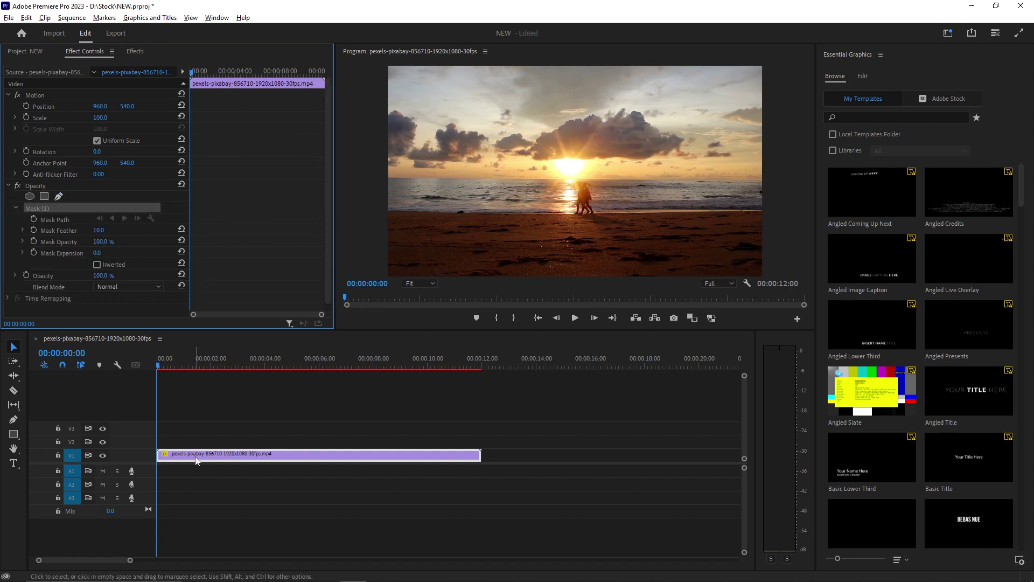
Step: Alt-drag a copy of the clip onto V2, hide V1, and start Mask (1) above the couple
left_click_drag(195, 459, 194, 447)
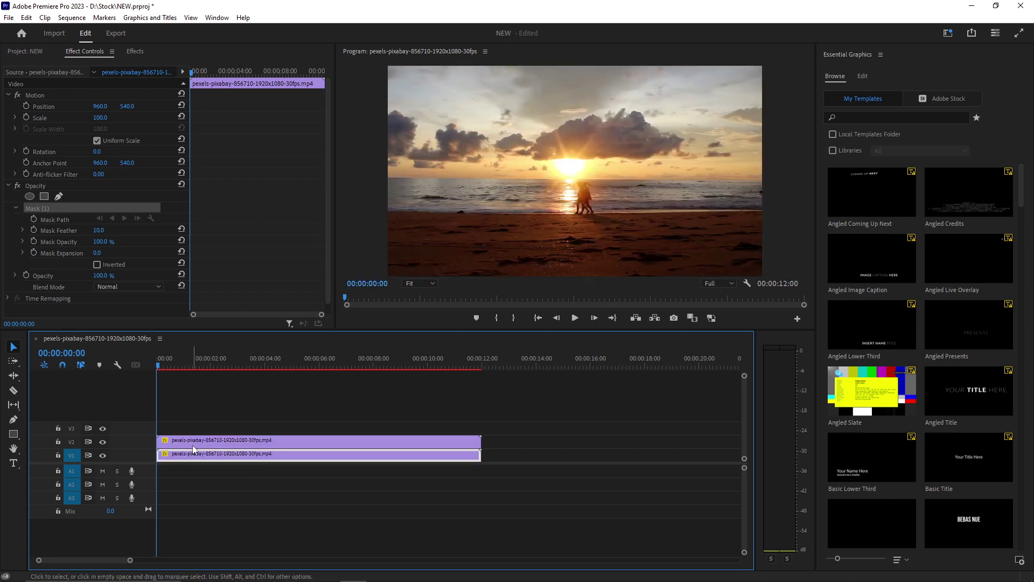
left_click(102, 455)
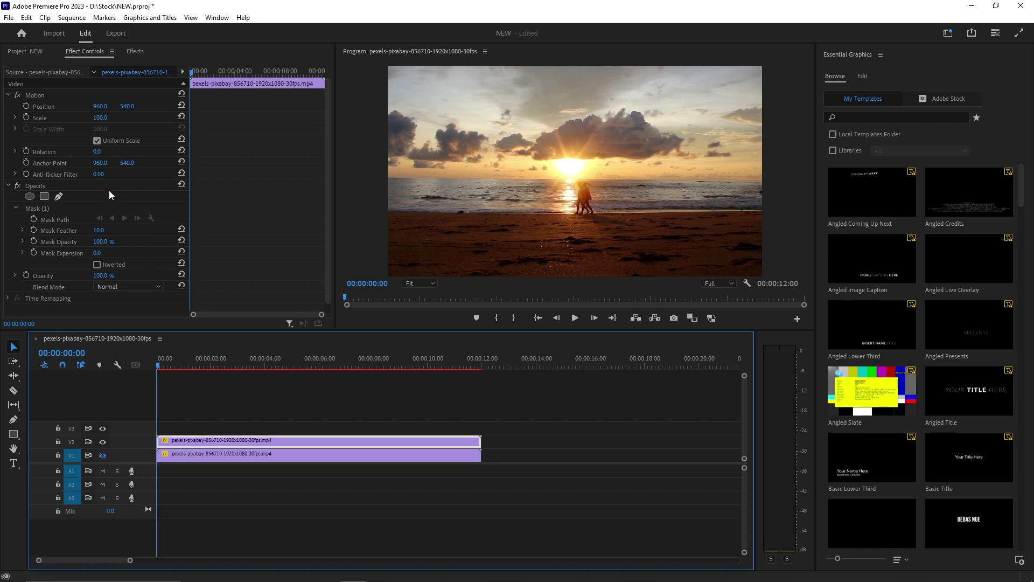
left_click(60, 209)
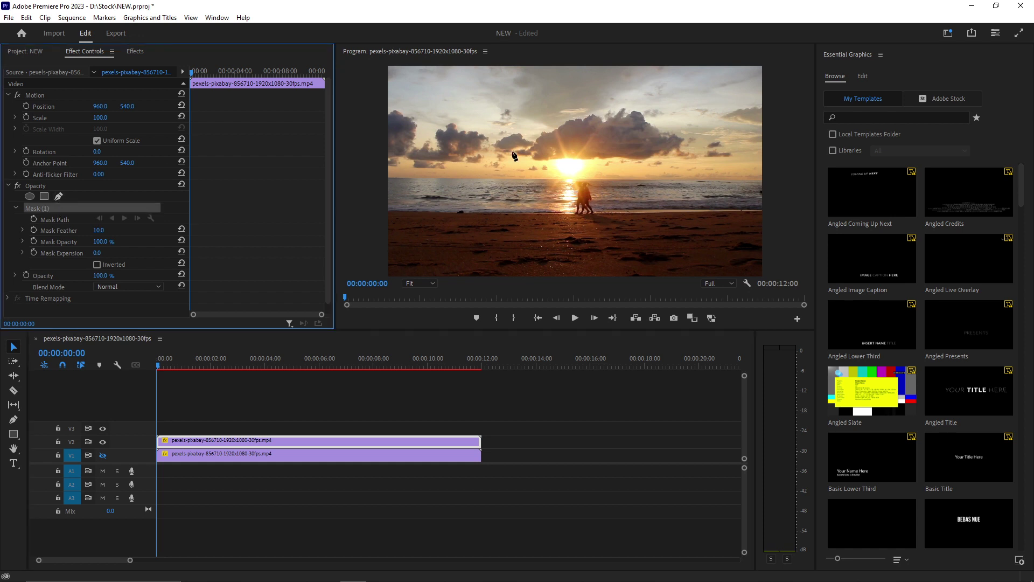
left_click(575, 181)
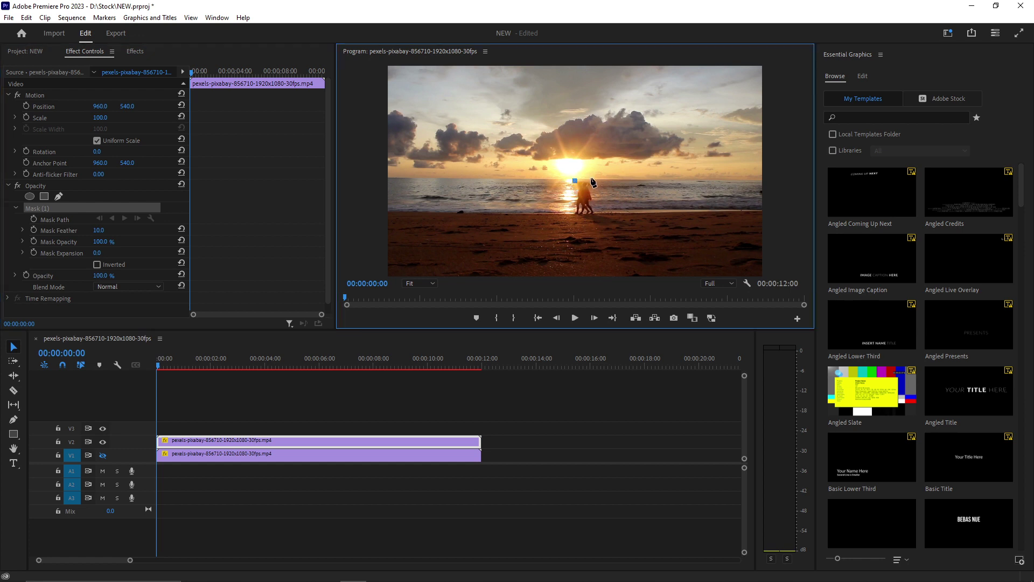
Step: Trace mask points around the couple and the sand to their right, closing on the first point
left_click(590, 179)
left_click(597, 193)
left_click(596, 207)
left_click(611, 212)
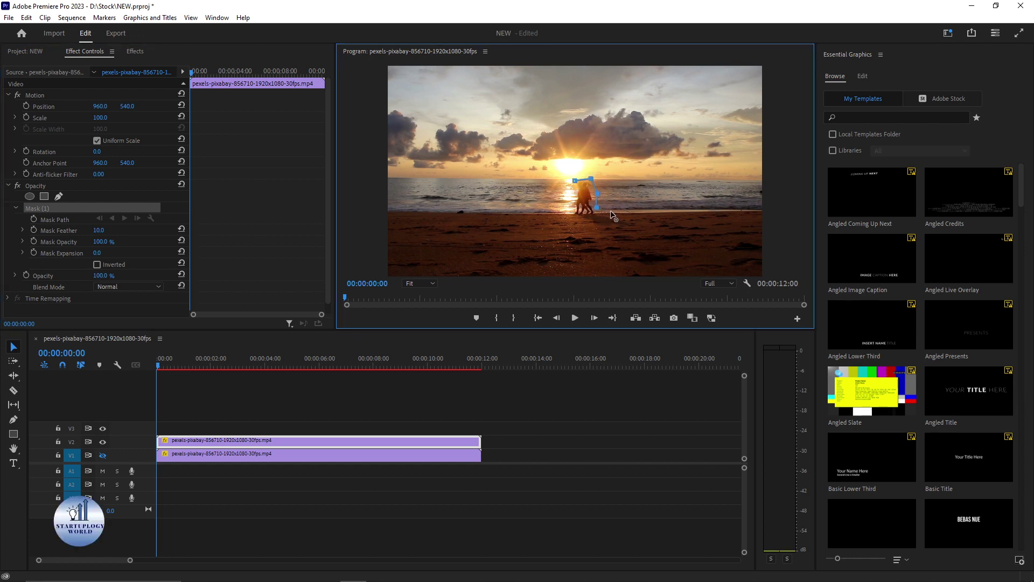
left_click(627, 219)
left_click(635, 224)
left_click(623, 228)
left_click(598, 230)
left_click(584, 225)
left_click(570, 218)
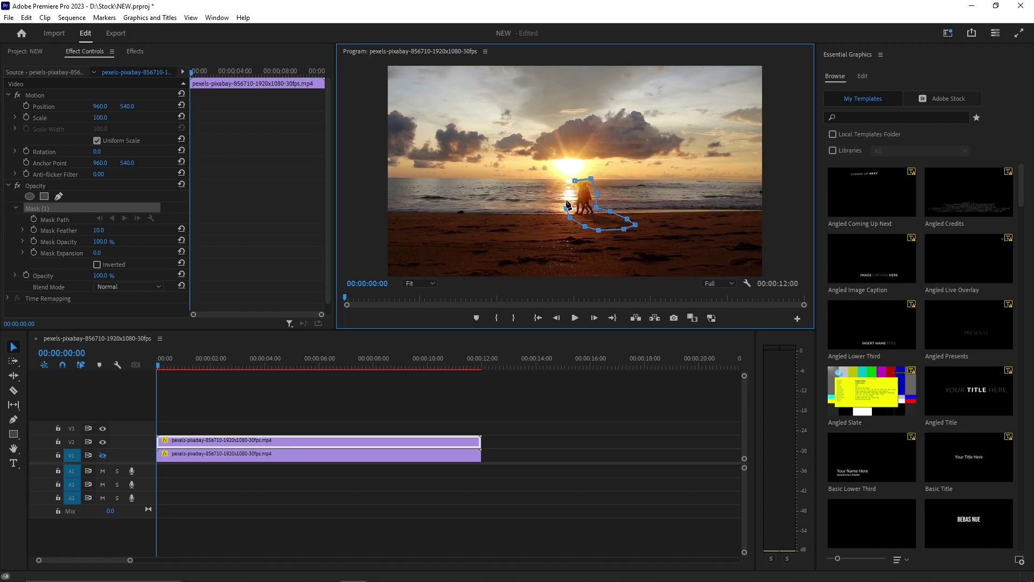
left_click(566, 208)
left_click(567, 192)
left_click(569, 178)
left_click(574, 180)
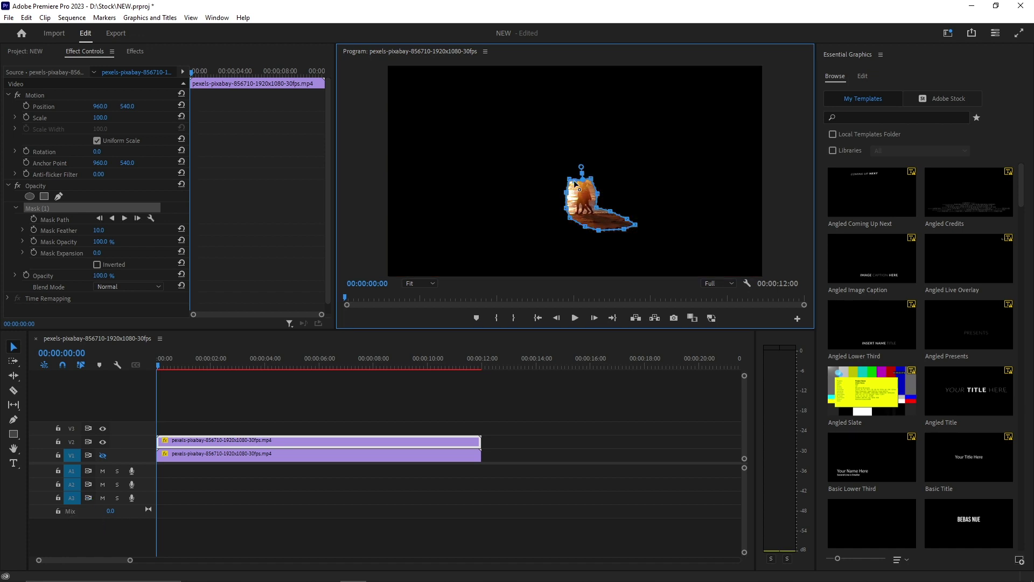
Step: Set the Program monitor magnification to 75%
left_click(423, 279)
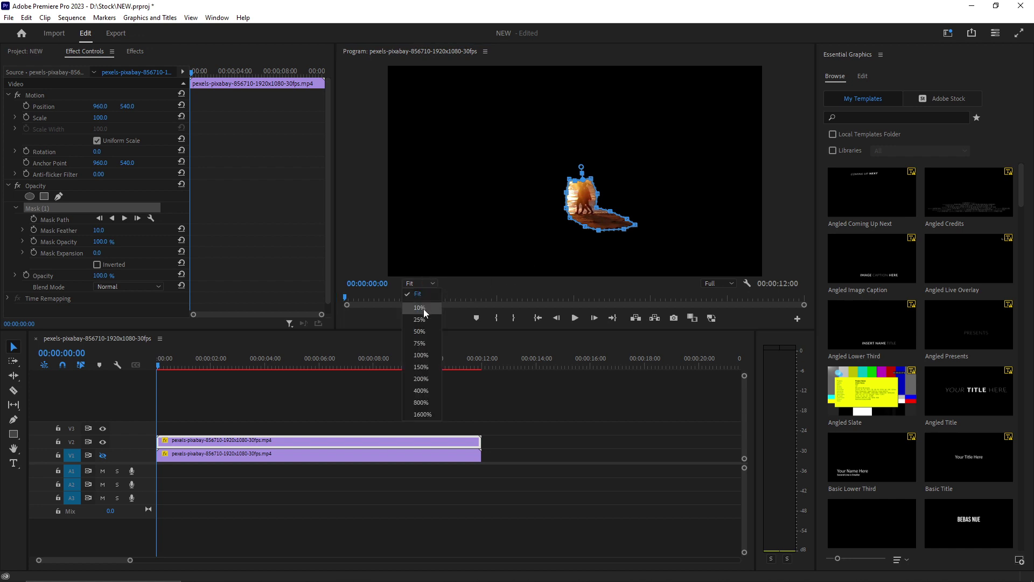
left_click(425, 347)
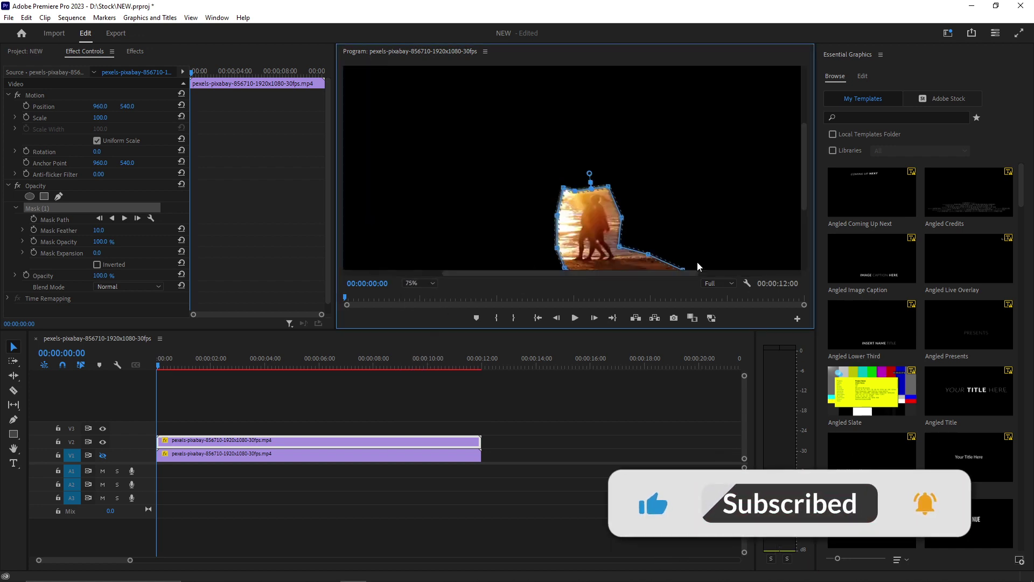
left_click_drag(803, 185, 803, 203)
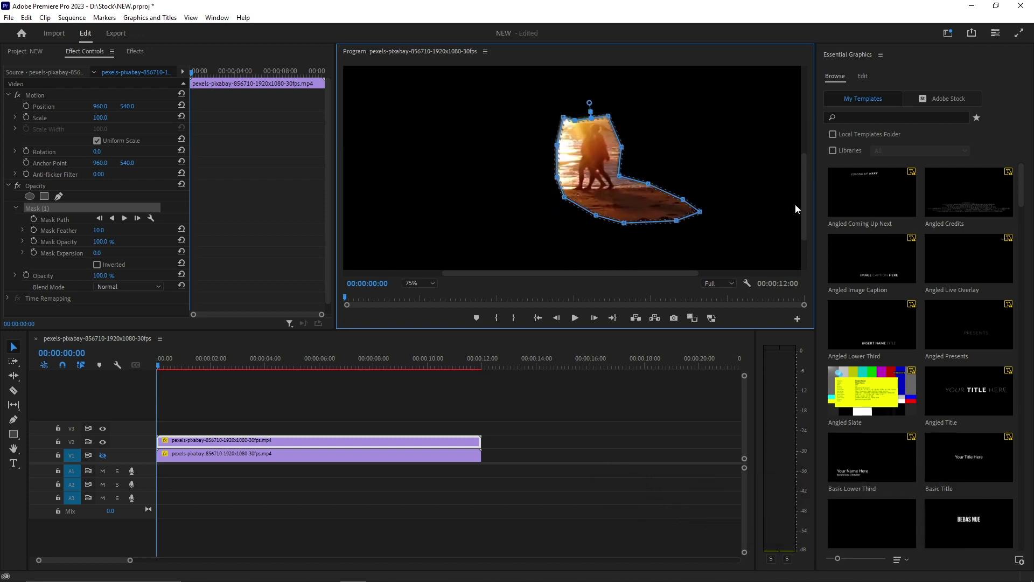
Step: Keyframe the Mask Path at the first frame and nudge Mask (1) slightly upward
left_click(34, 220)
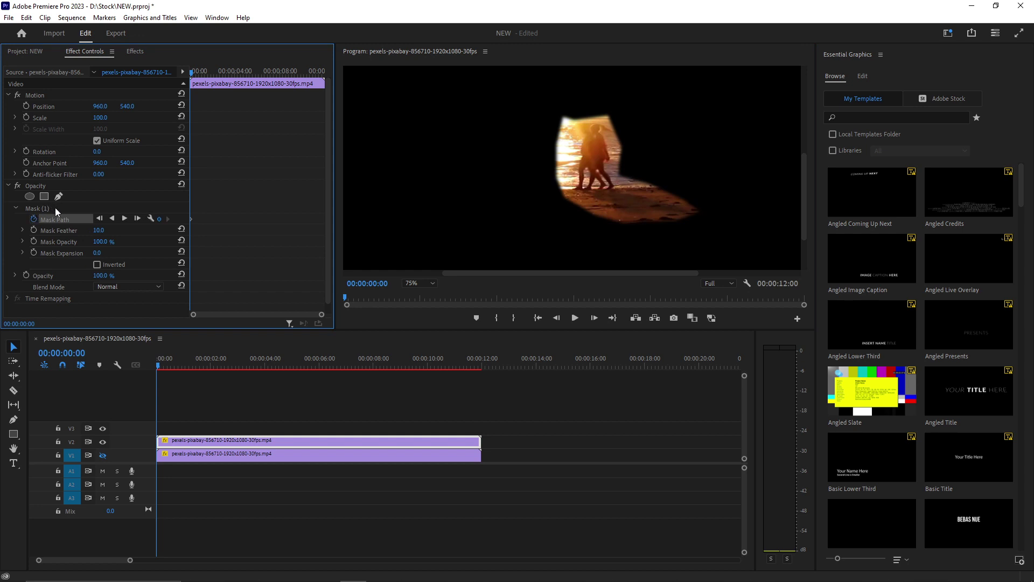
left_click(54, 208)
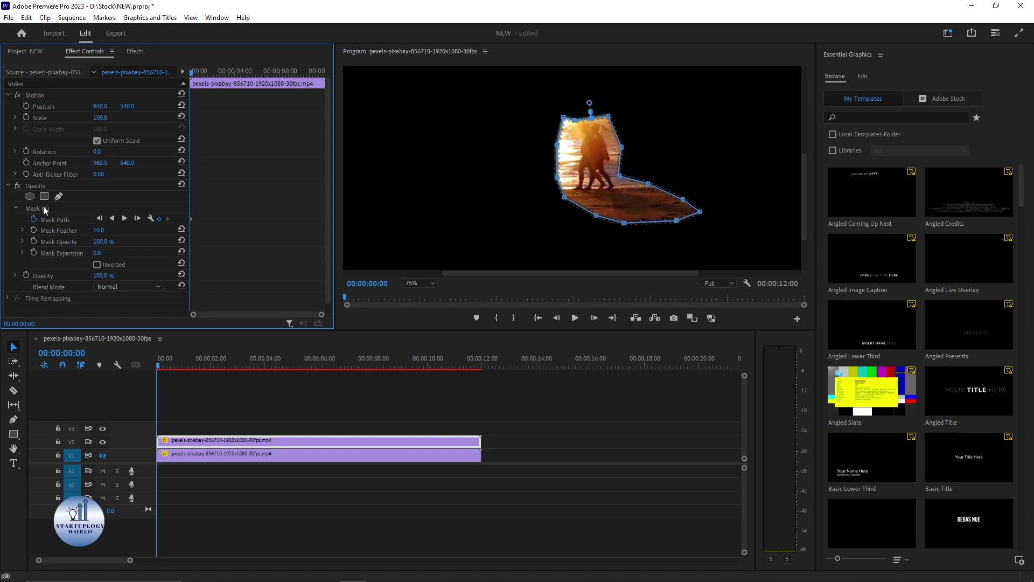
left_click(599, 175)
left_click_drag(599, 176, 598, 174)
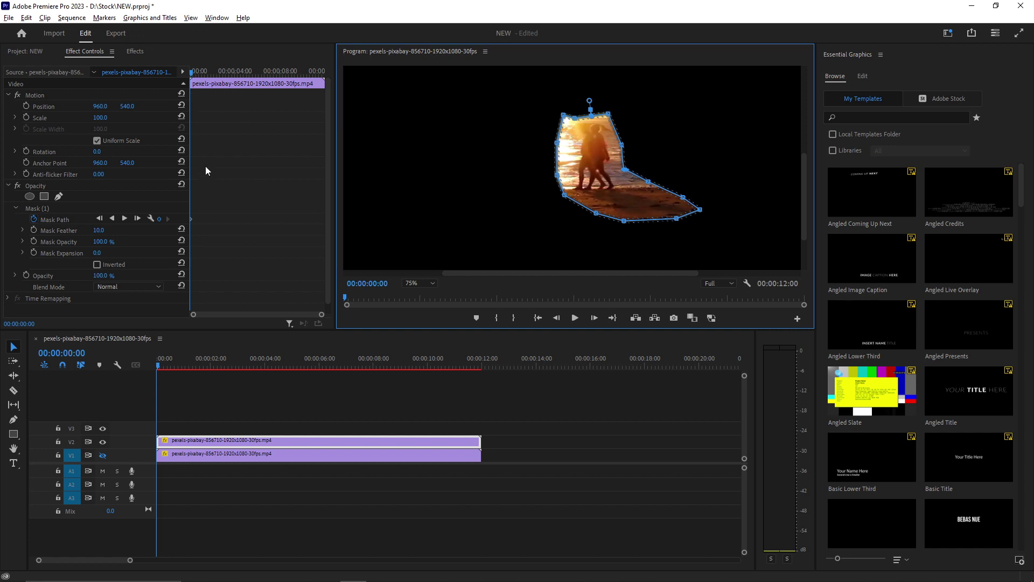
left_click_drag(321, 315, 249, 316)
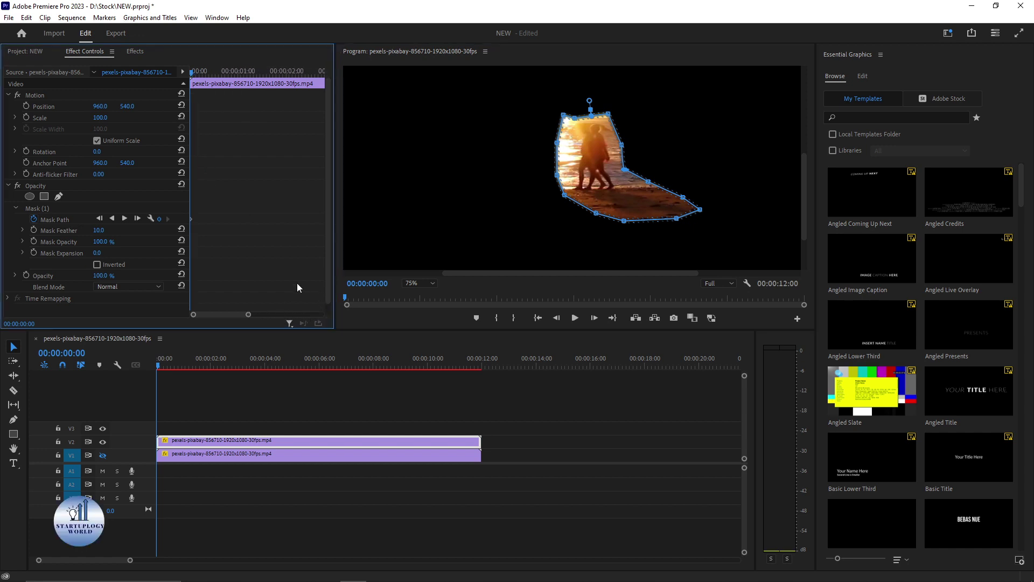
Step: Shift the mask left and reshape its bottom corners to fit the couple through 00:00:00:17
left_click_drag(195, 75, 205, 75)
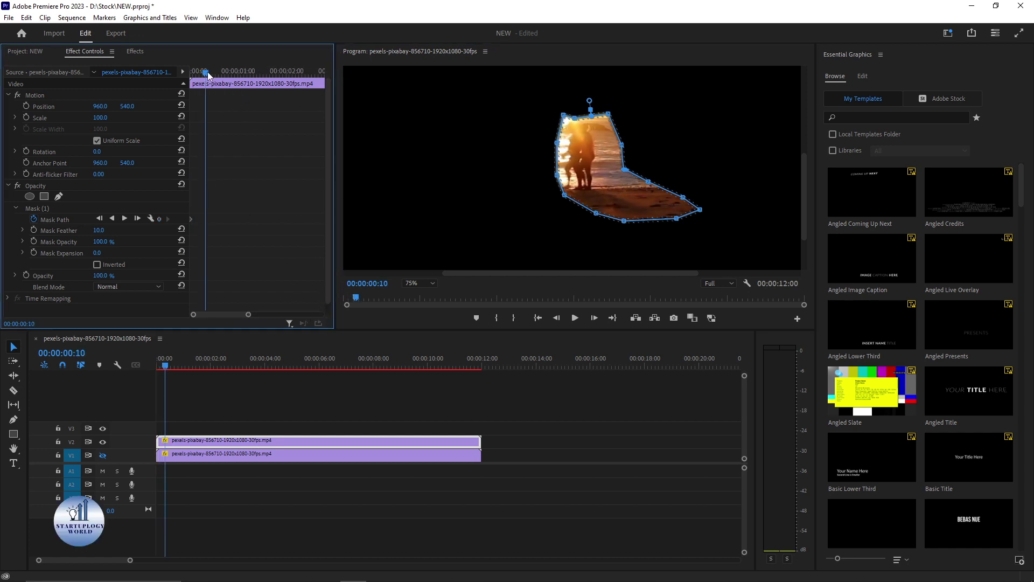
left_click(594, 164)
left_click_drag(593, 164, 586, 164)
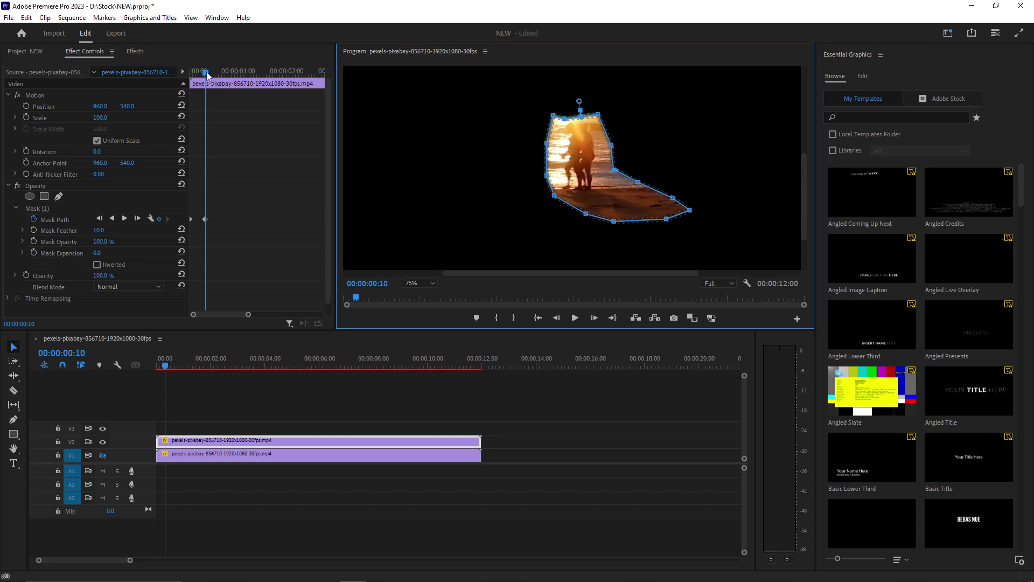
left_click_drag(207, 75, 216, 75)
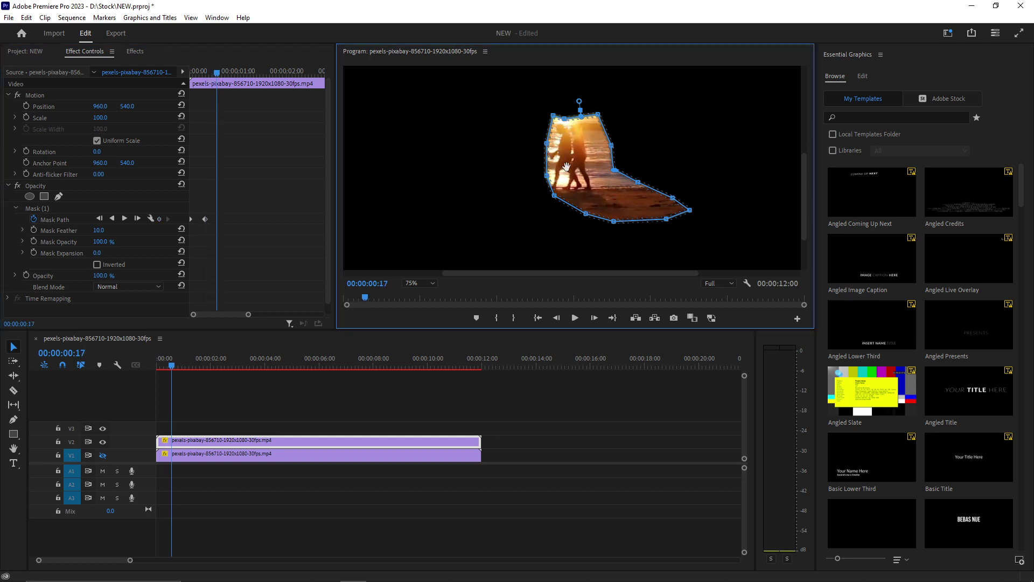
left_click_drag(567, 166, 554, 167)
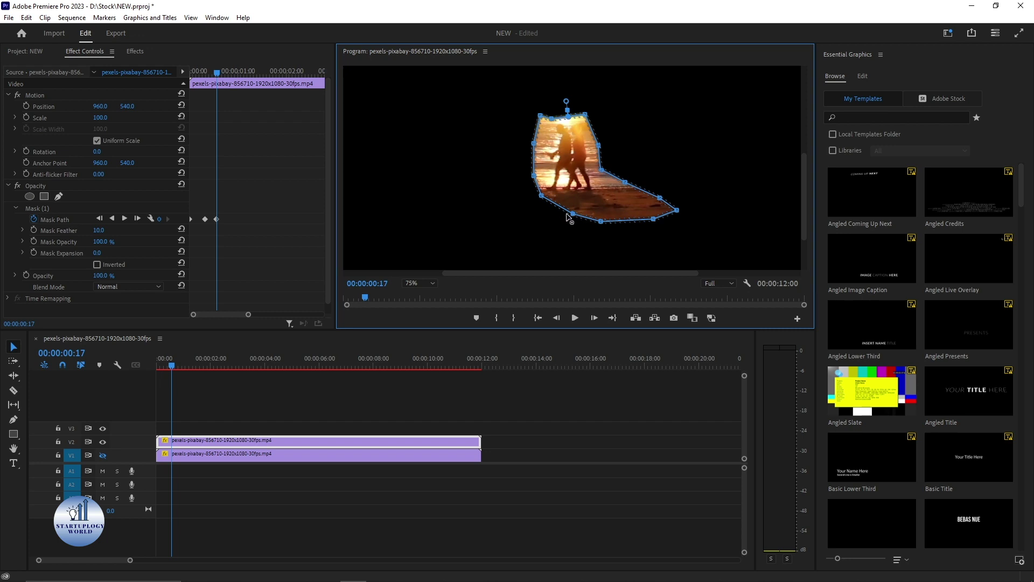
mouse_move(568, 214)
left_mouse_down()
mouse_move(554, 215)
mouse_move(583, 222)
left_mouse_up()
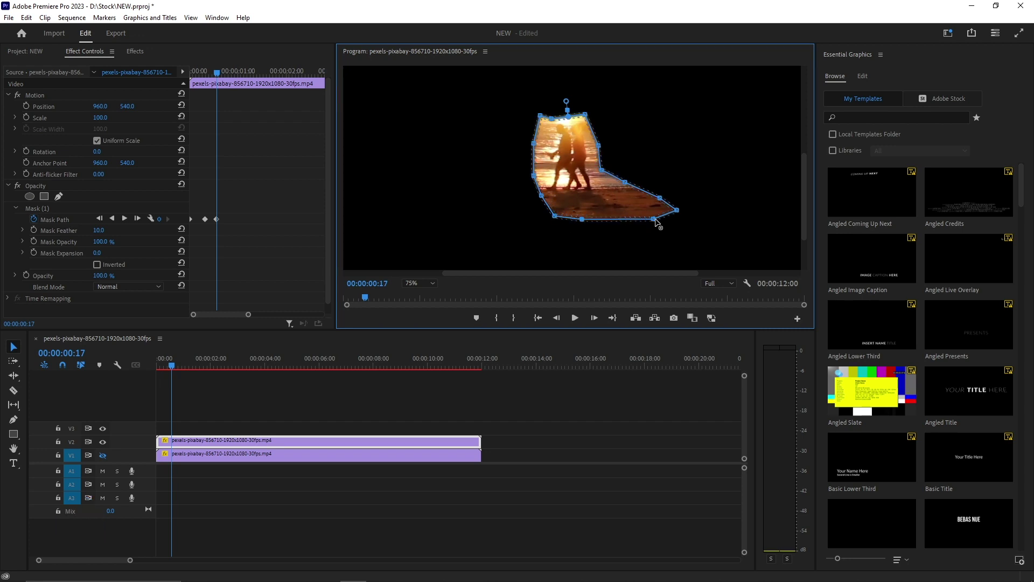
left_click_drag(653, 219, 606, 217)
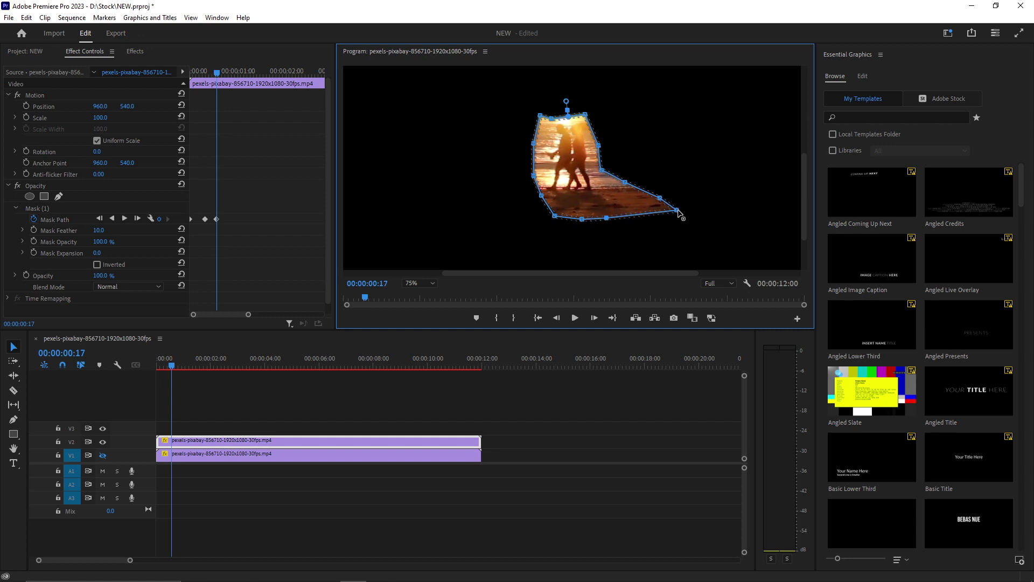
left_click_drag(677, 211, 636, 198)
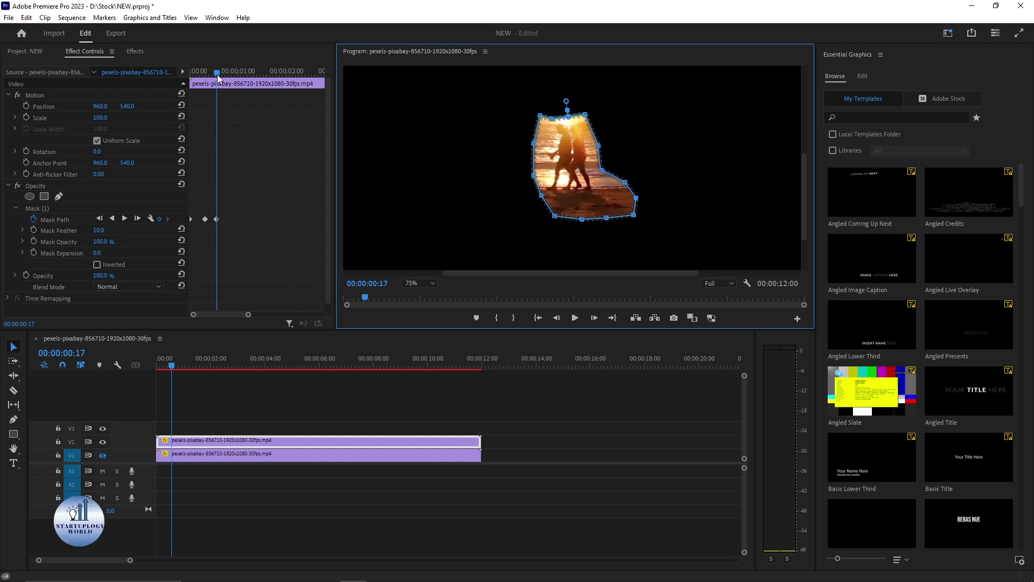
key("shift+Right")
key("ctrl+z")
Step: At 00:00:00:22, widen the mask's lower-left side and pull its right point inward
left_click(271, 192)
key("shift+Right")
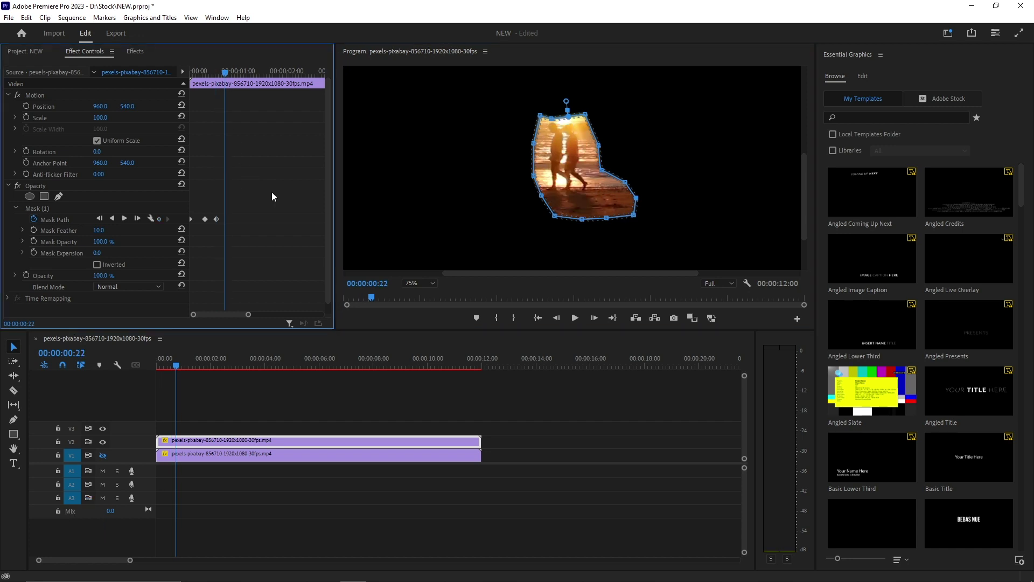
left_click(558, 222)
left_click_drag(554, 215, 526, 220)
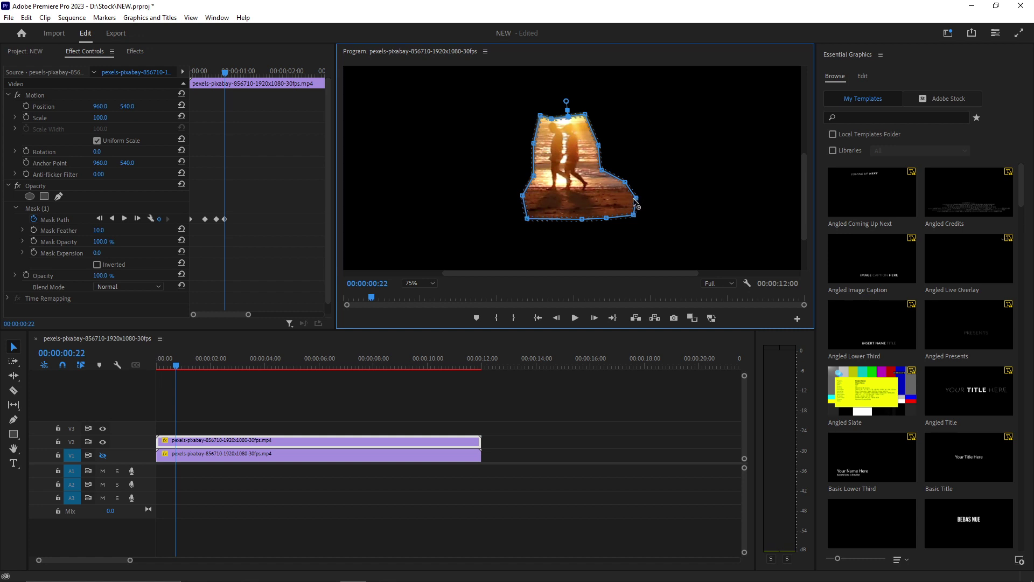
left_click_drag(636, 198, 610, 199)
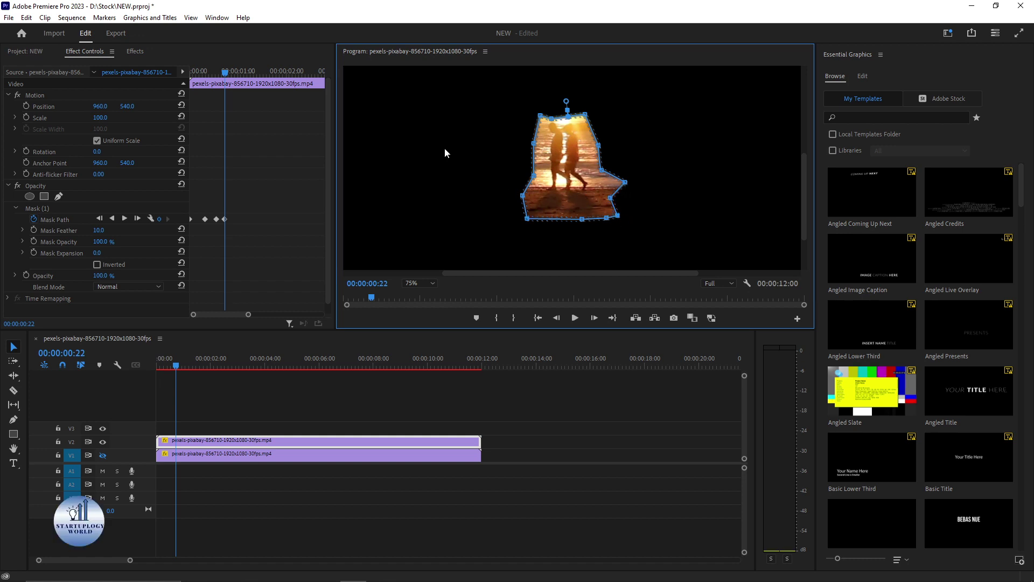
Step: At 00:00:00:27, widen the left edge, add a bottom point, and pull the right point inward
left_click(263, 210)
key("shift+Right")
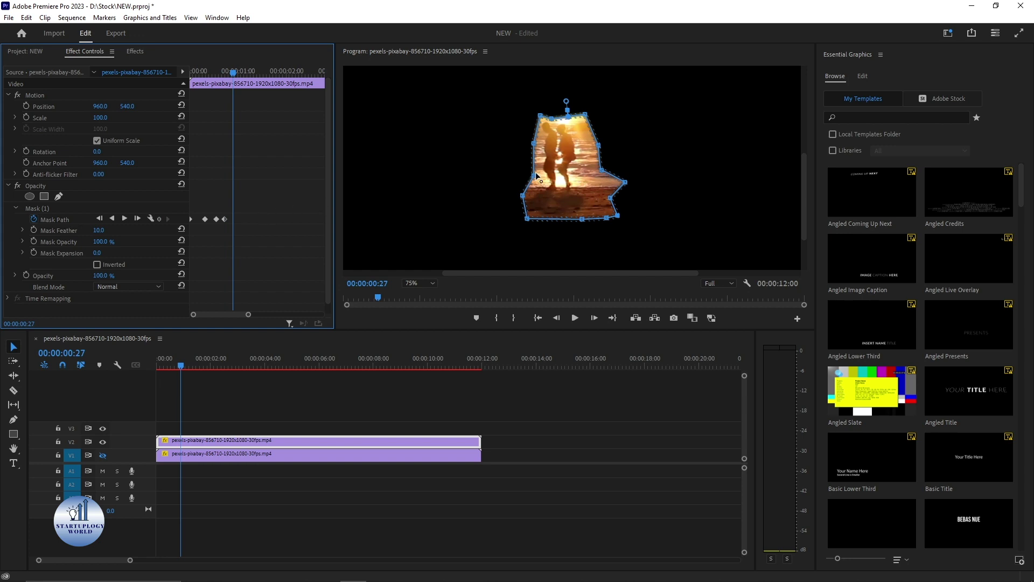
left_click_drag(534, 145, 521, 215)
left_click(577, 221)
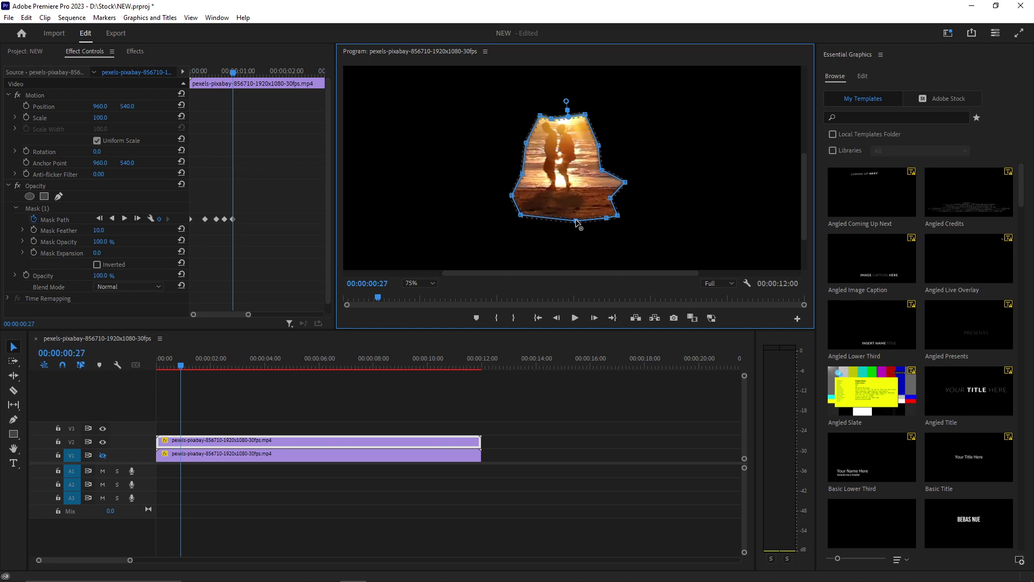
left_click_drag(625, 183, 598, 172)
key("super")
key("super")
key("alt")
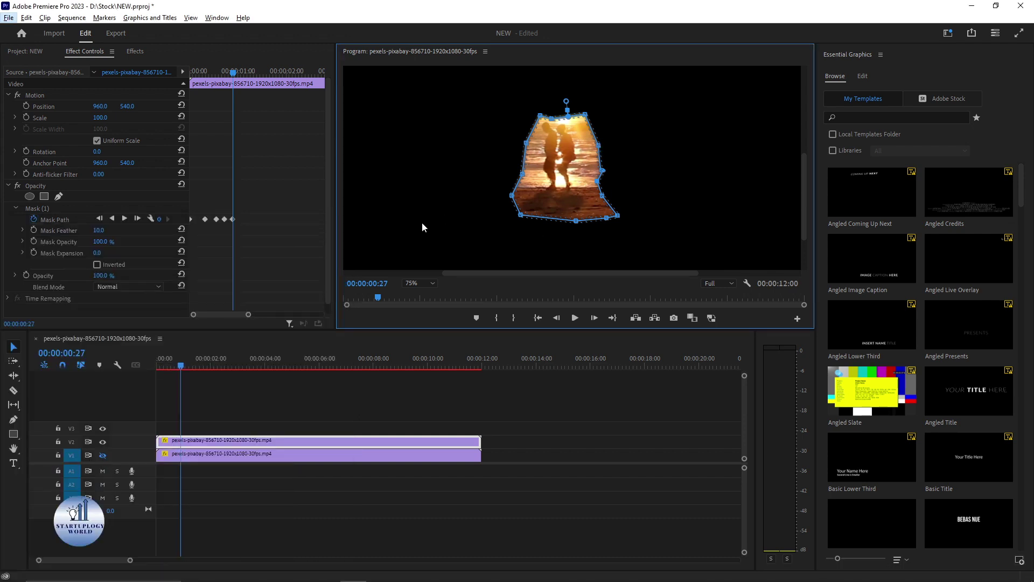
Step: Shift the mask left with the couple at 00:00:01:02, 01:07, 01:12 and 01:17
left_click(284, 224)
key("shift+Right")
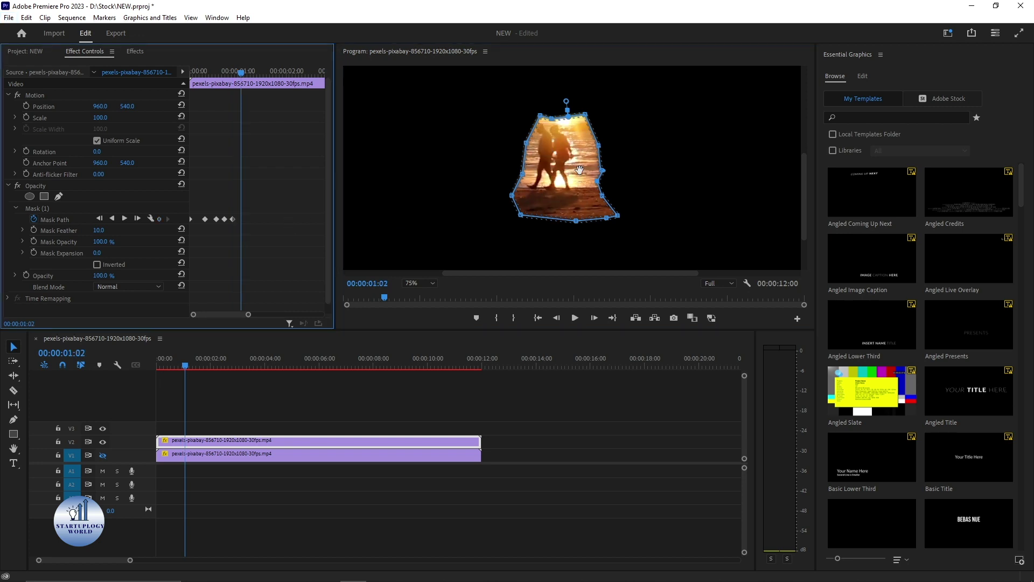
left_click_drag(577, 169, 562, 171)
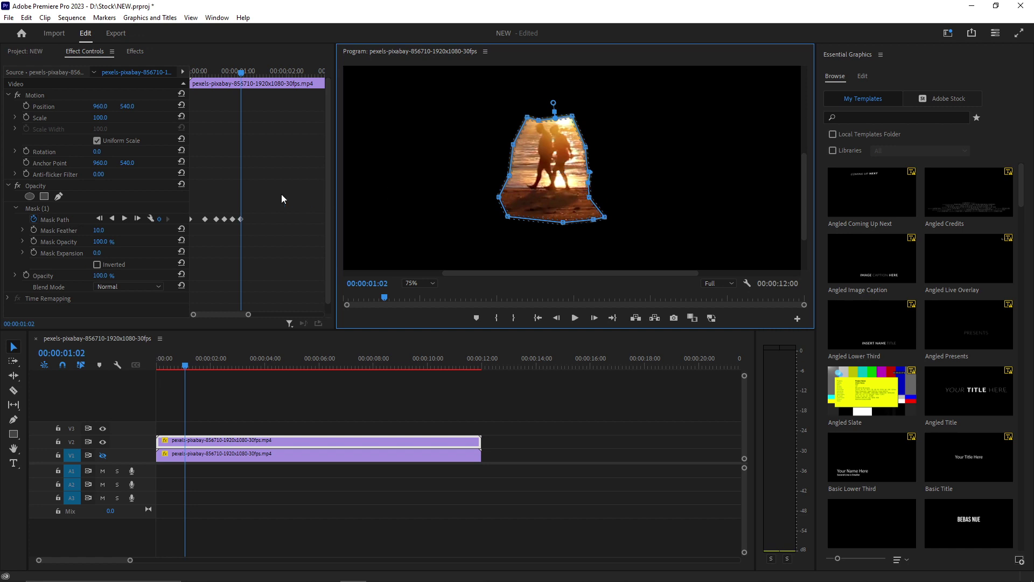
key("shift+Right")
left_click_drag(550, 175, 543, 175)
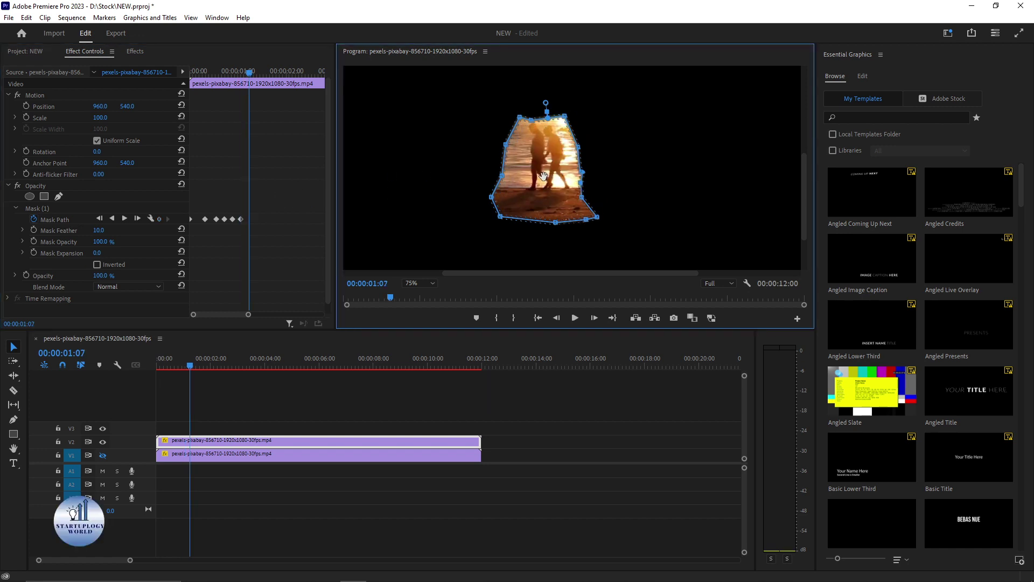
key("shift+Right")
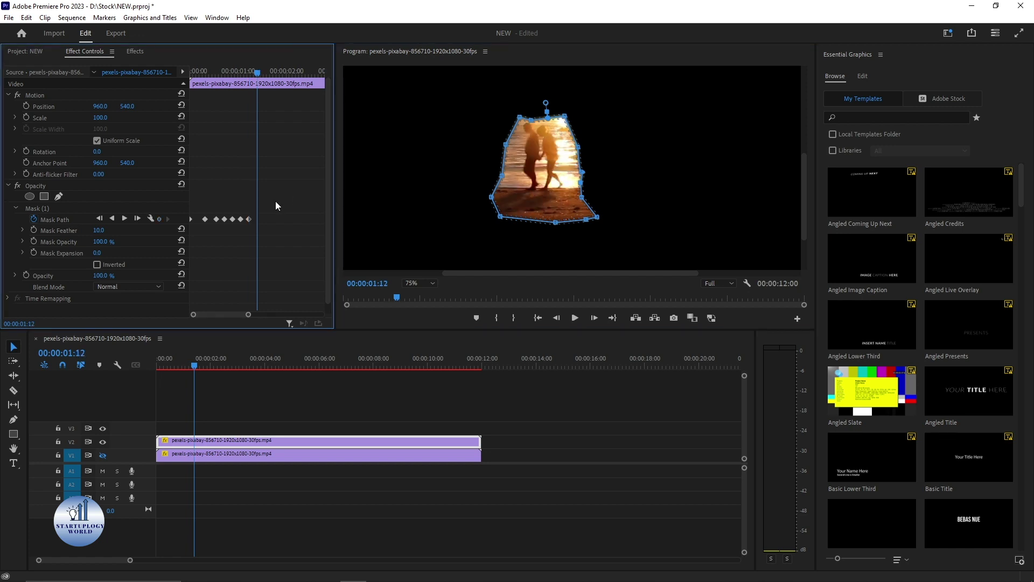
left_click_drag(551, 168, 541, 167)
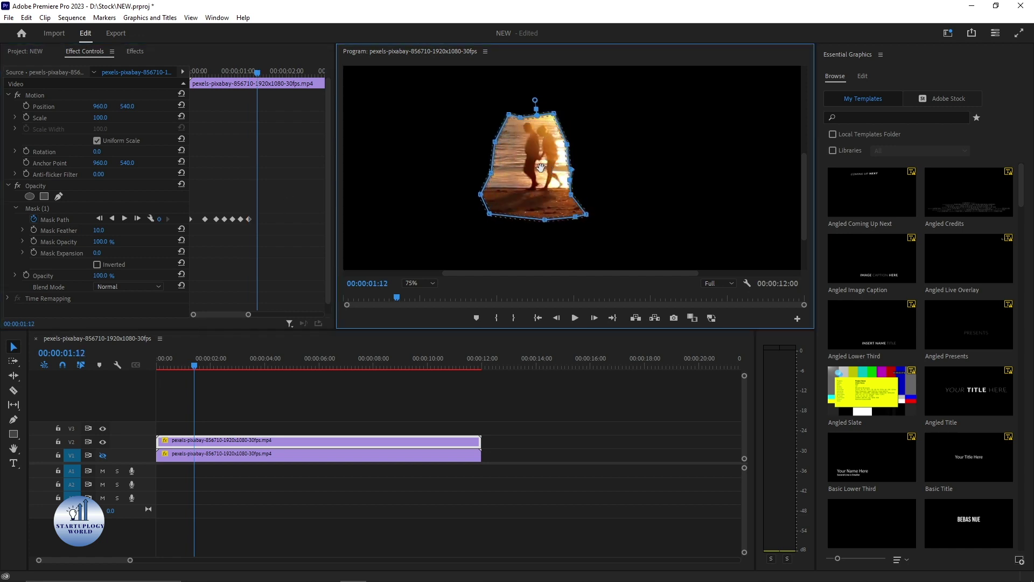
left_click(266, 225)
key("shift+Right")
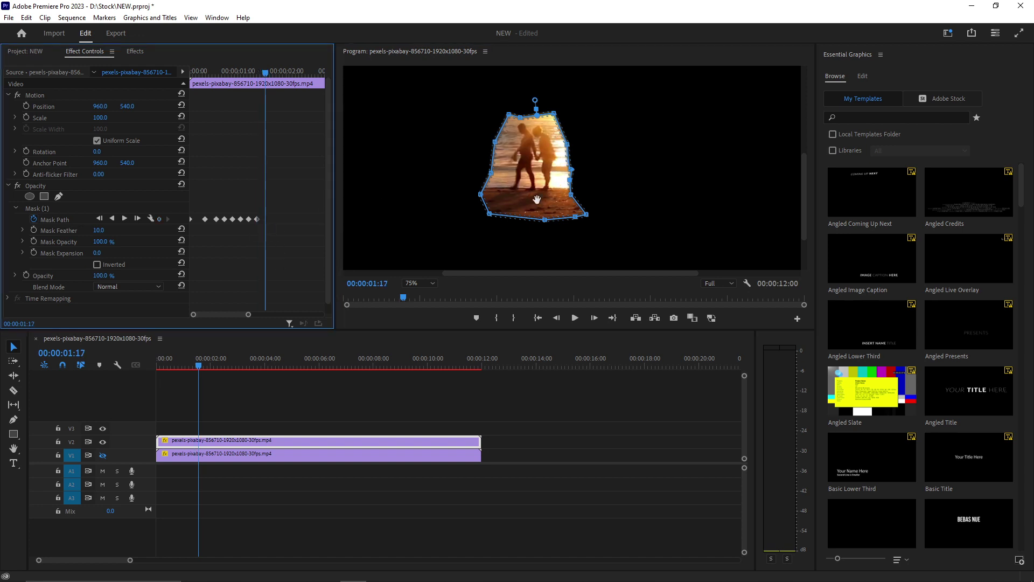
left_click_drag(537, 199, 532, 201)
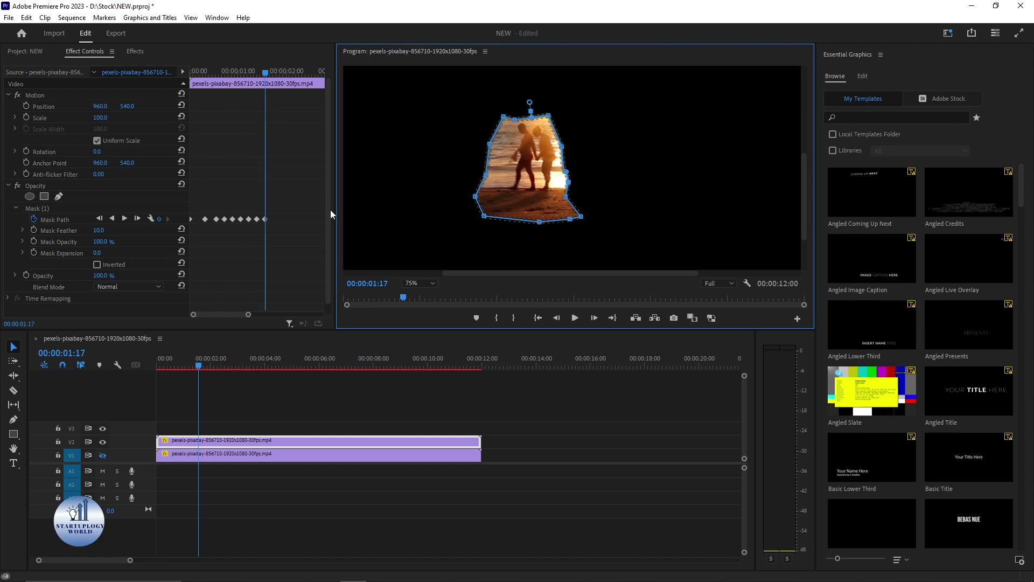
Step: Shift the mask left at 00:00:01:22 and nudge a mask point right at 00:00:02:02
left_click(276, 212)
key("shift+Right")
left_click_drag(529, 196, 476, 219)
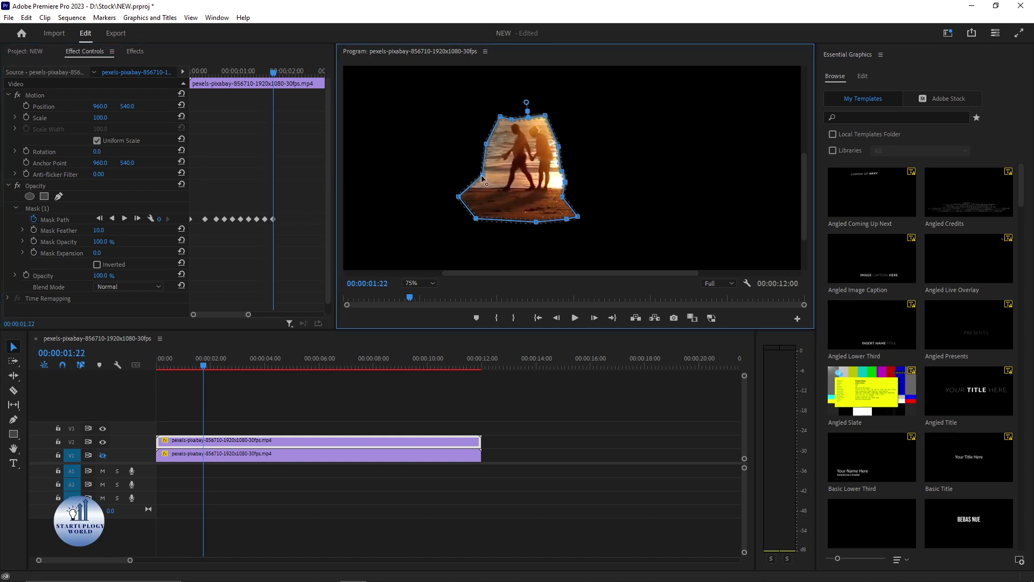
left_click(308, 193)
key("shift+Right")
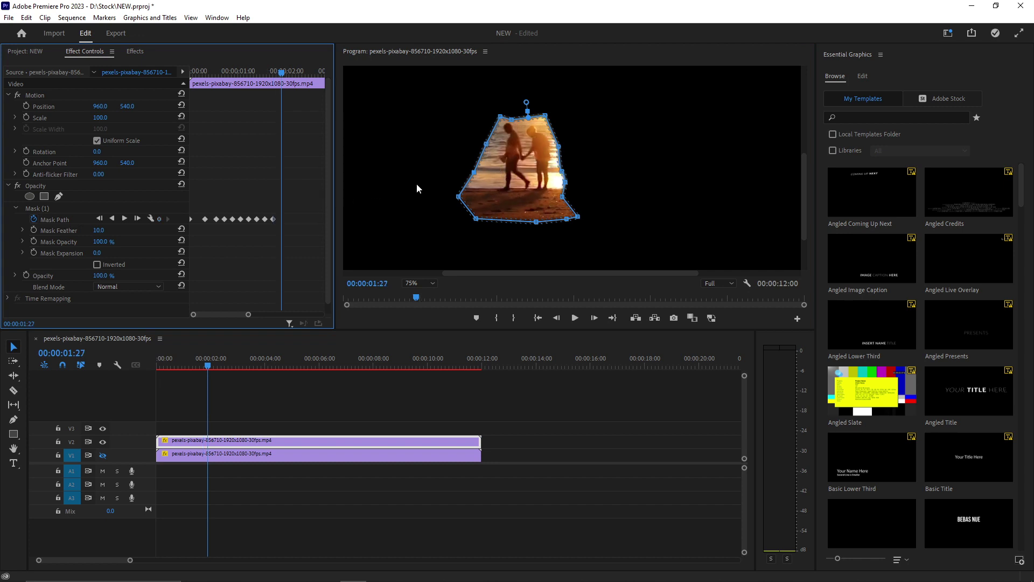
key("shift+Right")
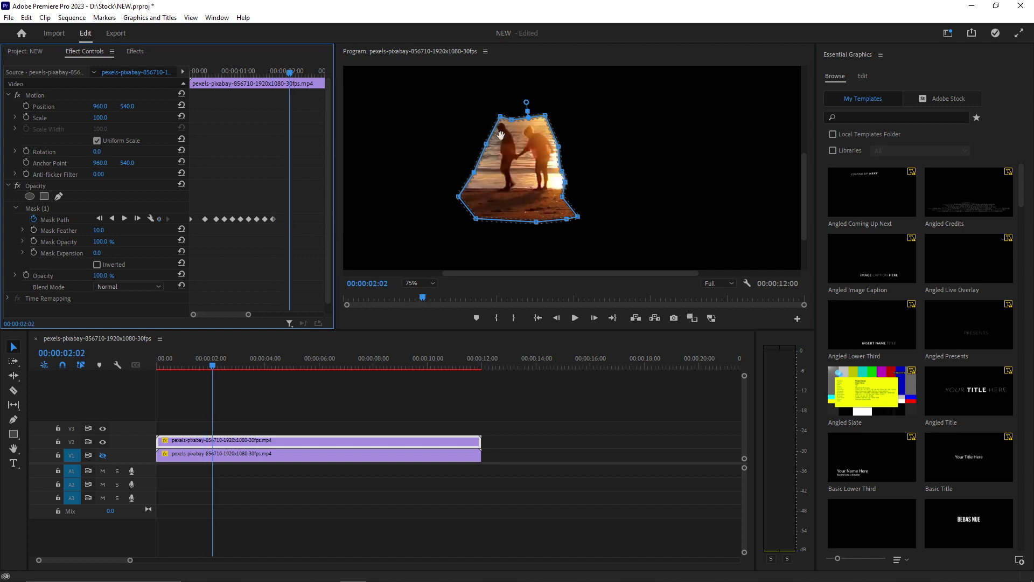
left_click(485, 144)
left_click_drag(473, 136, 476, 136)
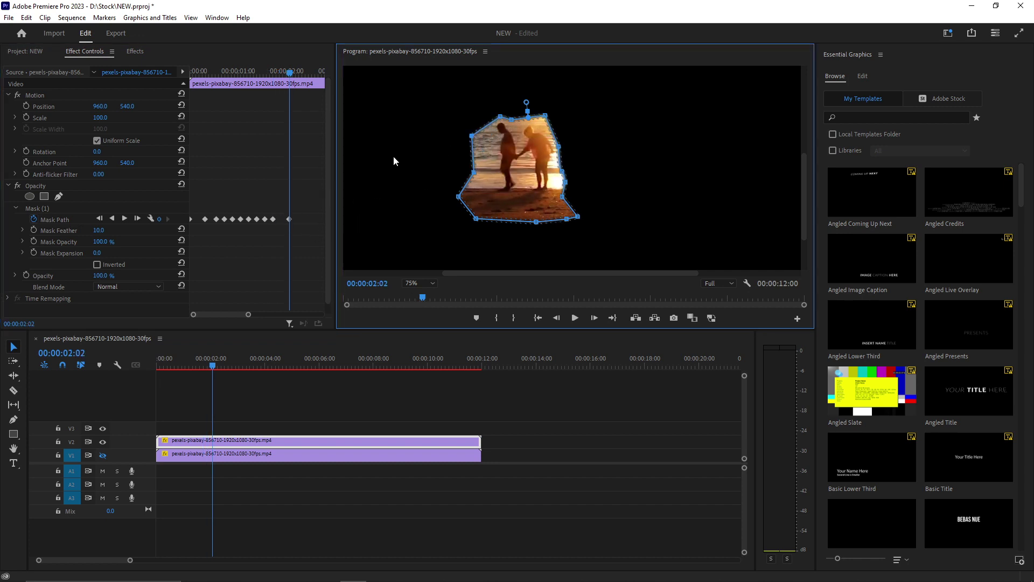
Step: Move the mask up-left at 00:00:02:07 and pull its left points outward at 00:00:02:12
left_click(304, 178)
key("shift+Right")
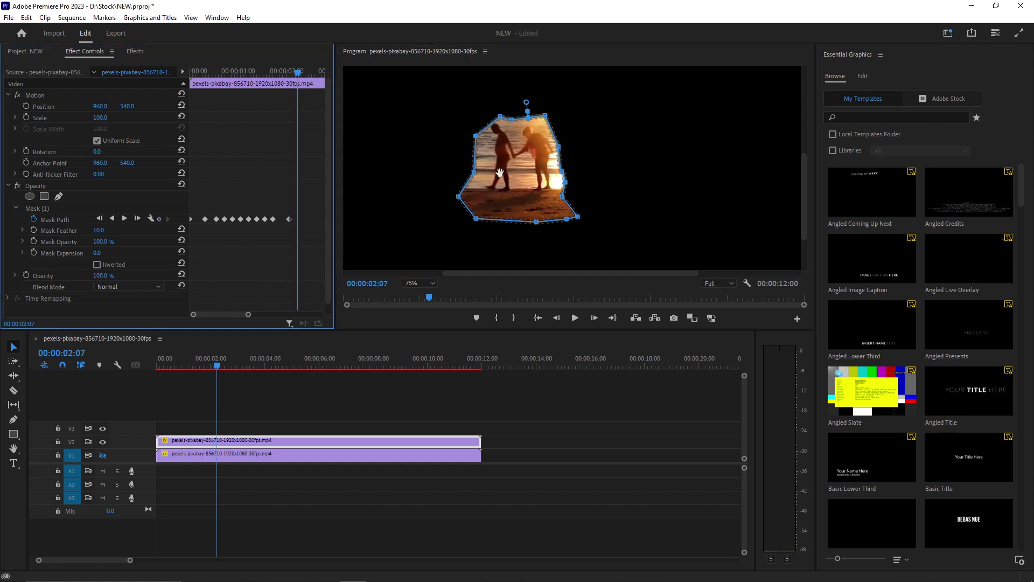
left_click_drag(499, 173, 496, 167)
left_click(315, 193)
key("shift+Right")
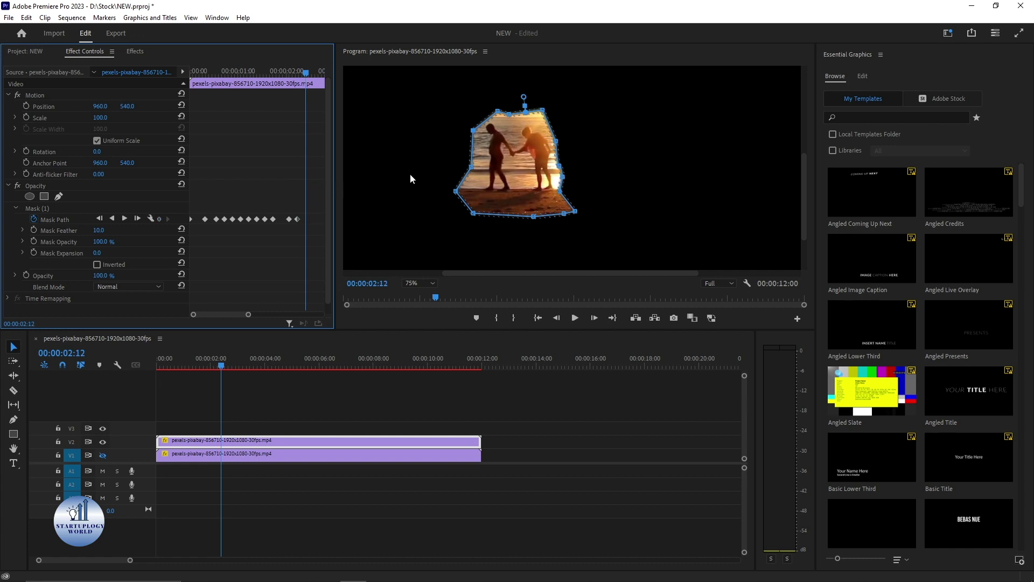
left_click_drag(456, 190, 465, 216)
left_click(317, 190)
key("shift+Right")
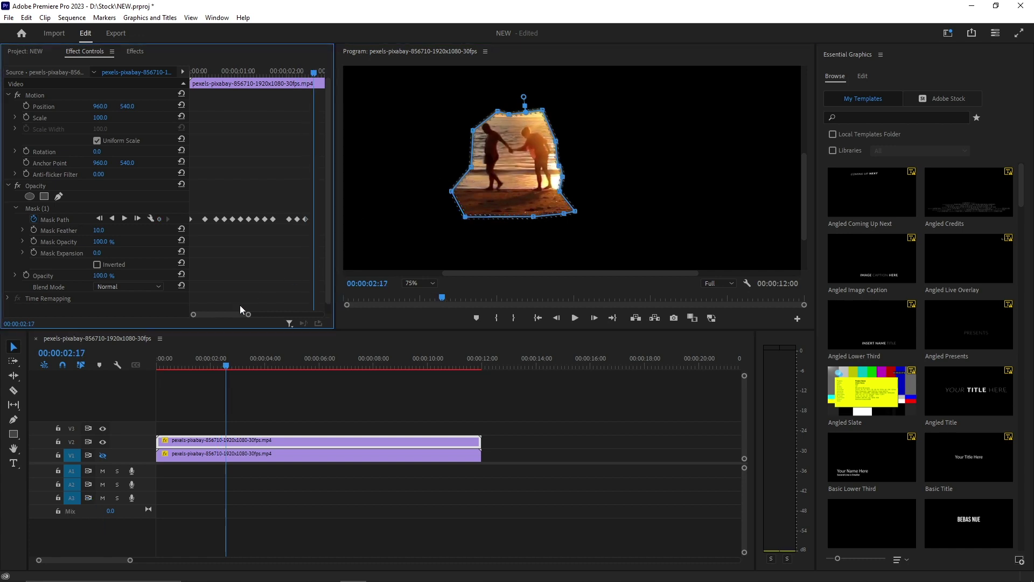
left_click_drag(228, 313, 236, 312)
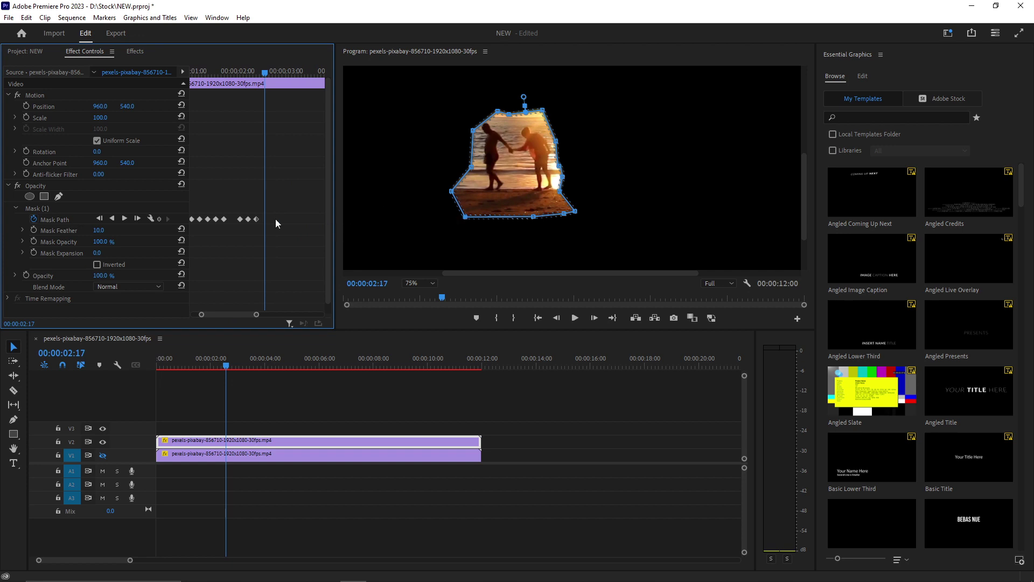
Step: At 00:00:02:17 and 02:22, pull the mask's top-left and left-edge points outward
left_click_drag(497, 111, 485, 110)
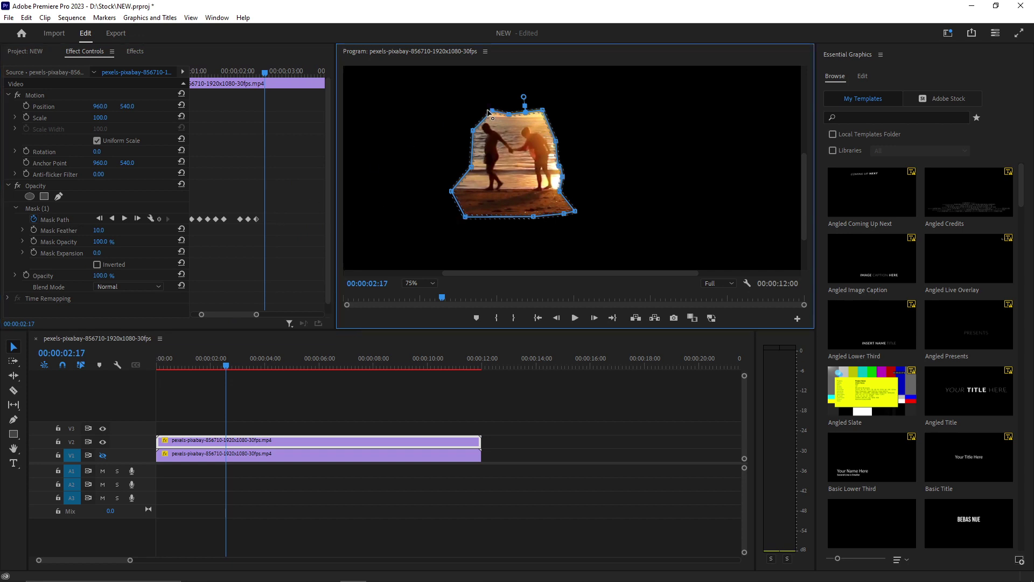
left_click(292, 199)
key("shift+Right")
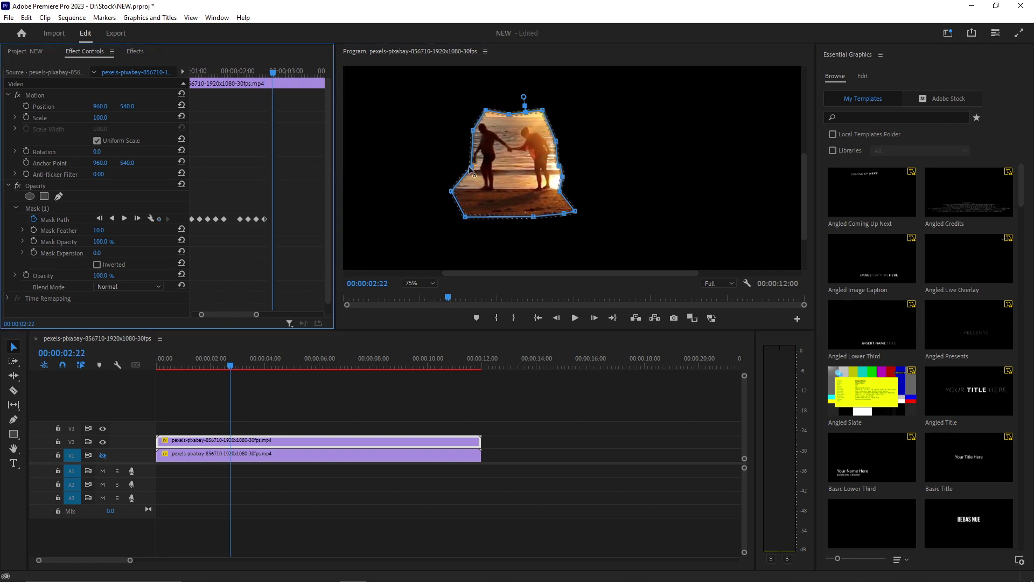
left_click_drag(470, 170, 460, 166)
left_click_drag(473, 131, 464, 127)
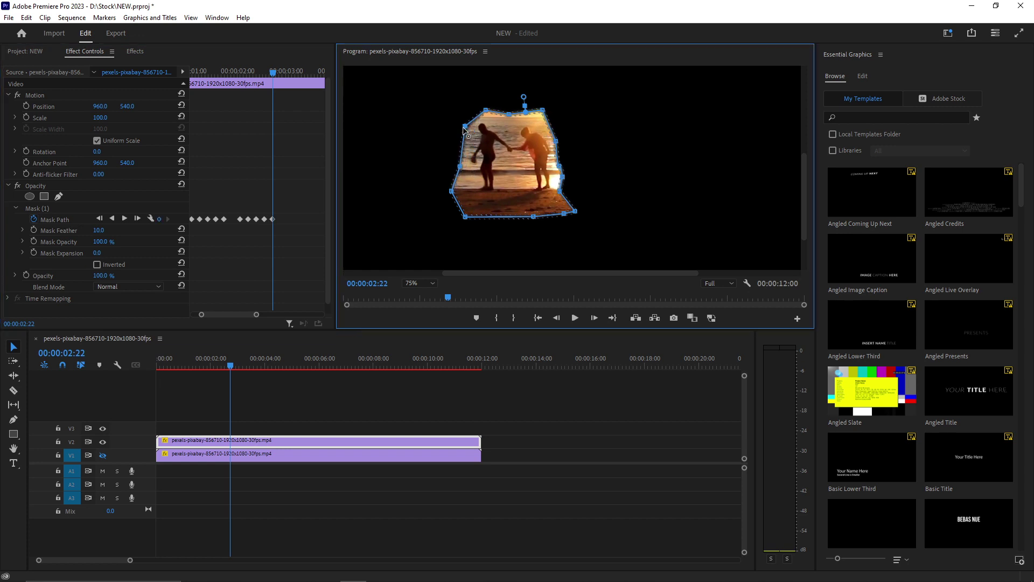
Step: Widen the mask's left side at 00:00:02:27, shift it left at 03:02, then advance to 03:22
left_click(308, 174)
key("shift+Right")
left_click_drag(460, 166, 448, 168)
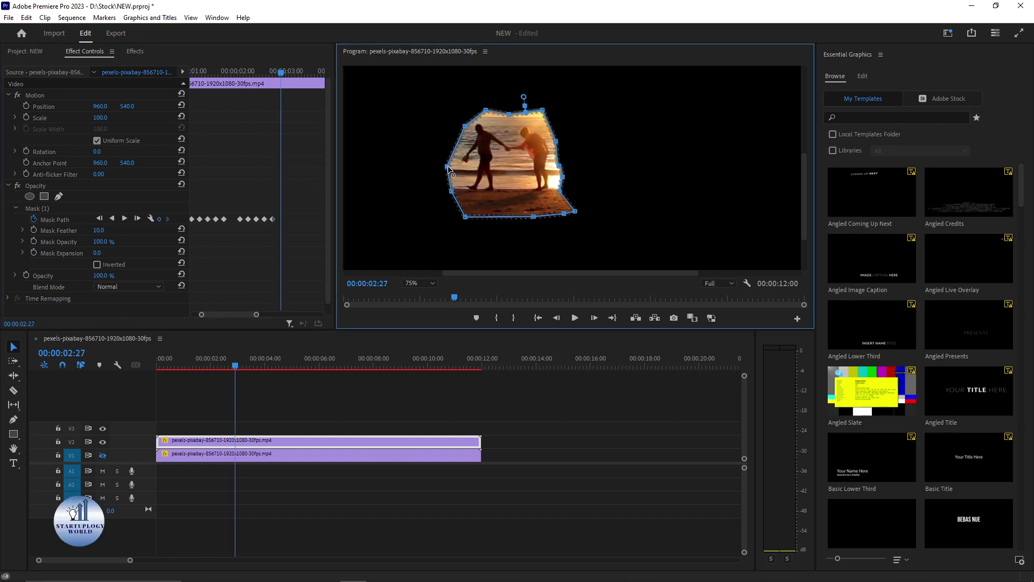
left_click(312, 176)
key("shift+Right")
key("shift+Right")
key("shift+Right")
key("shift+Right")
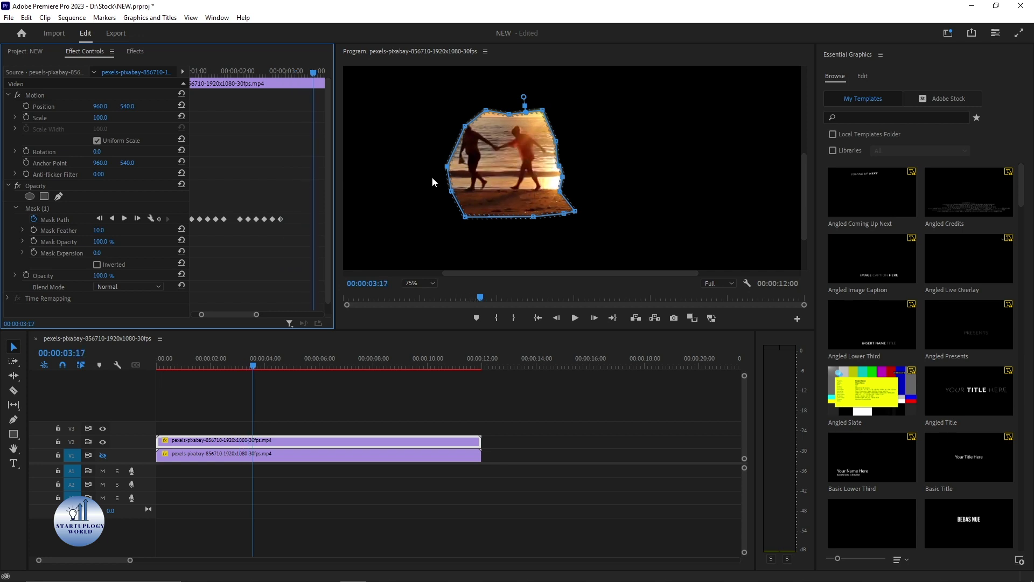
left_click_drag(498, 166, 491, 166)
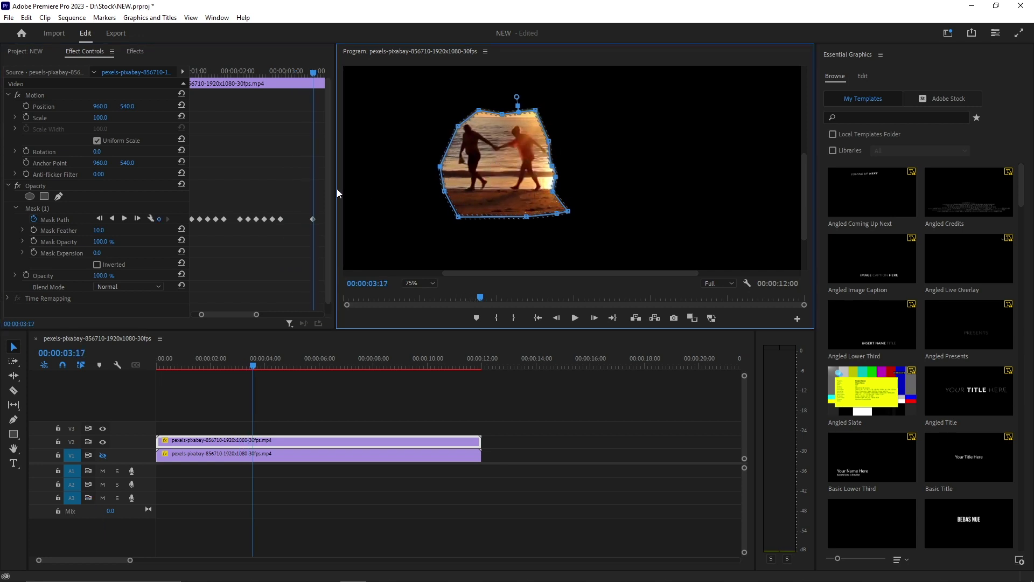
left_click(300, 188)
key("shift+Right")
scroll(299, 188, "down", 1)
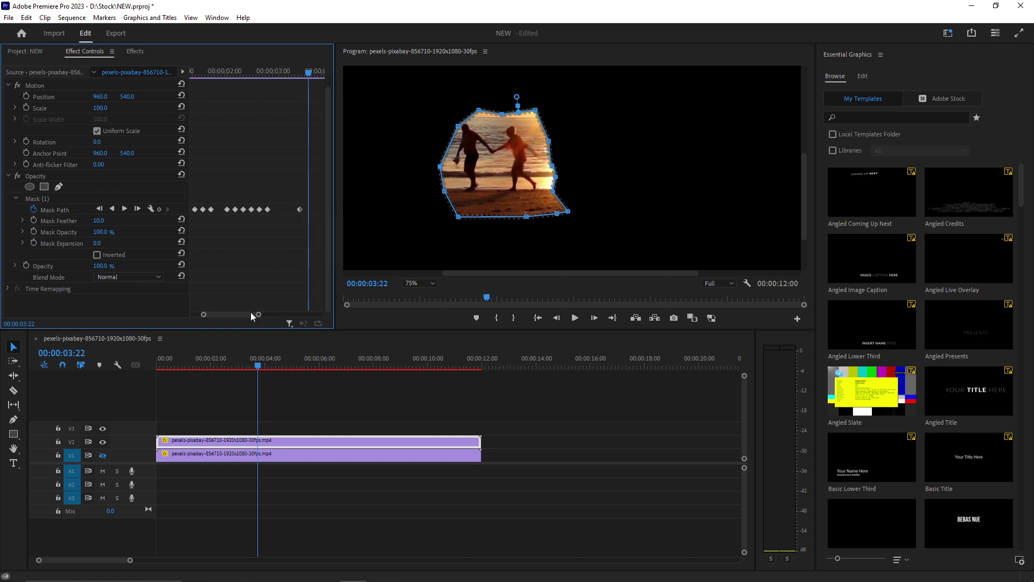
Step: Key the mask shifted left at 03:22, then step five frames at a time to 05:12
left_click_drag(251, 313, 265, 308)
left_click_drag(490, 169, 437, 172)
left_click(288, 180)
key("shift+Right")
left_click(292, 170)
key("shift+Right")
left_click(314, 170)
key("shift+Right")
left_click(327, 179)
key("shift+Right")
left_click(297, 183)
key("shift+Right")
left_click(319, 188)
key("shift+Right")
key("shift+Right")
key("shift+Right")
key("shift+Right")
key("shift+Right")
Step: Return to the 04:17 keyframe and key a slight leftward mask shift at 04:22
left_click(304, 121)
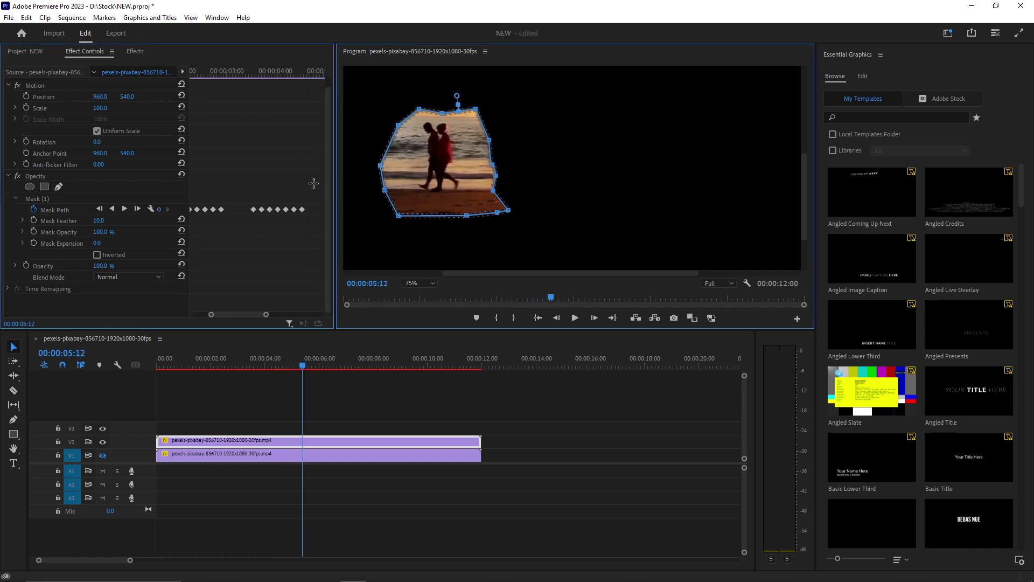
left_click(303, 71)
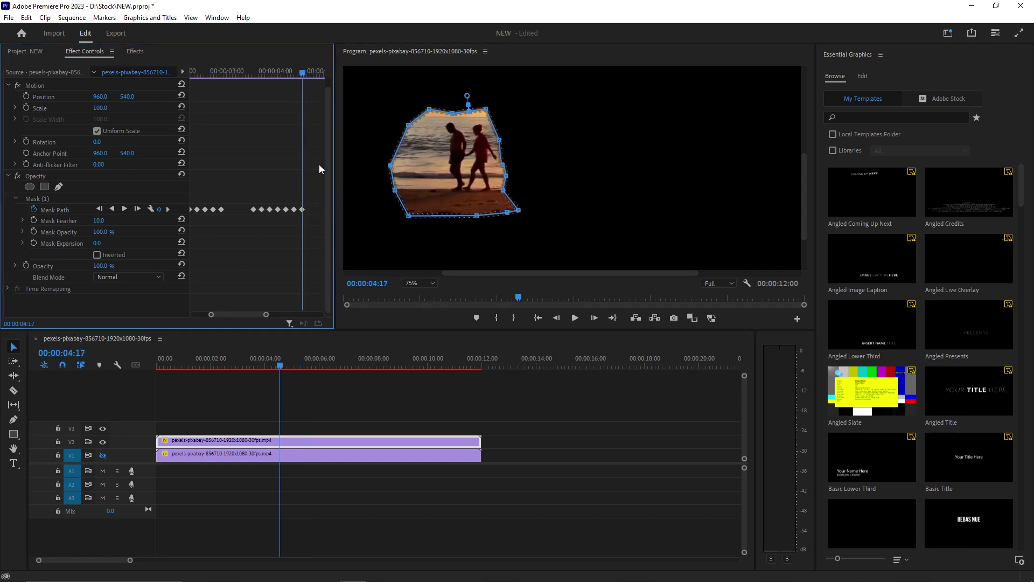
key("shift+Right")
left_click_drag(446, 172, 444, 173)
left_click(316, 182)
key("shift+Right")
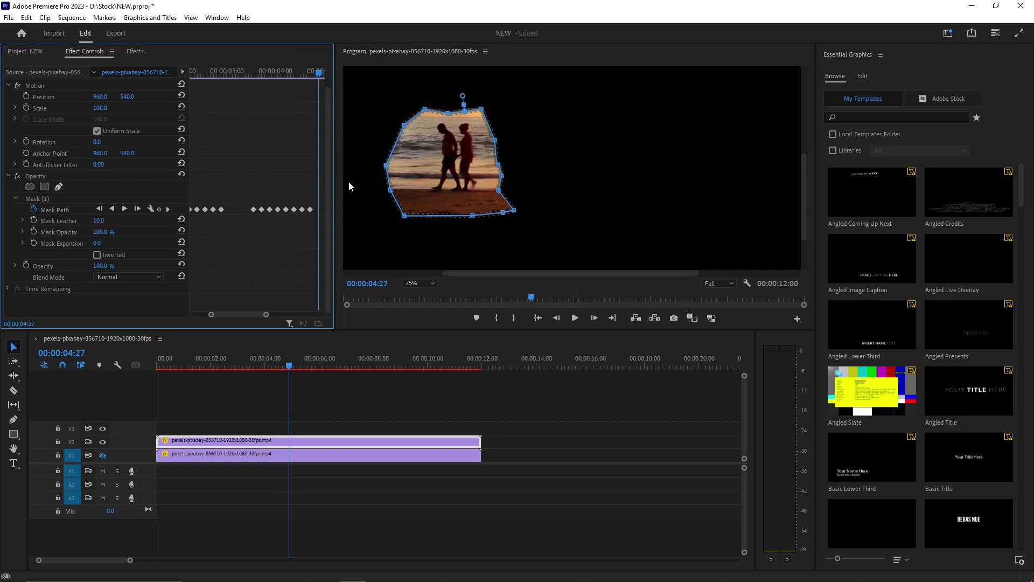
Step: Delete the stray mask keyframe near 05:05, then key the mask at 04:27 and 05:02
left_click_drag(243, 315, 257, 315)
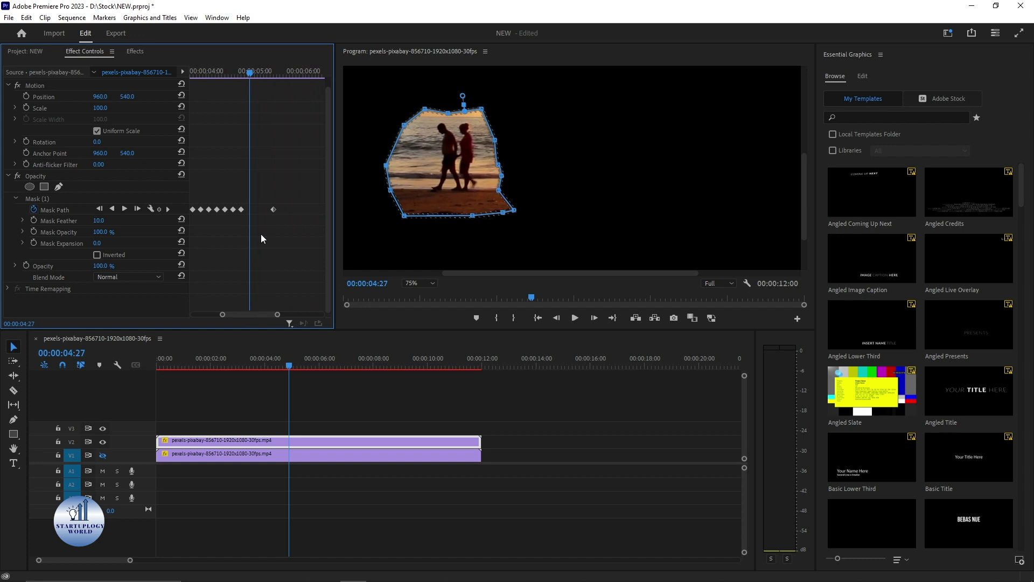
left_click(274, 210)
key("Delete")
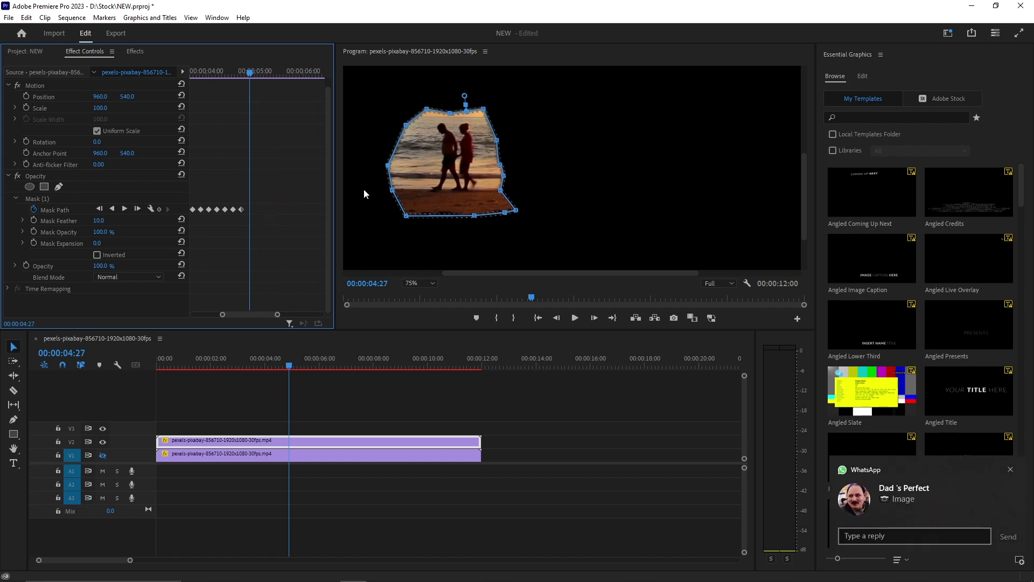
left_click_drag(389, 184, 393, 189)
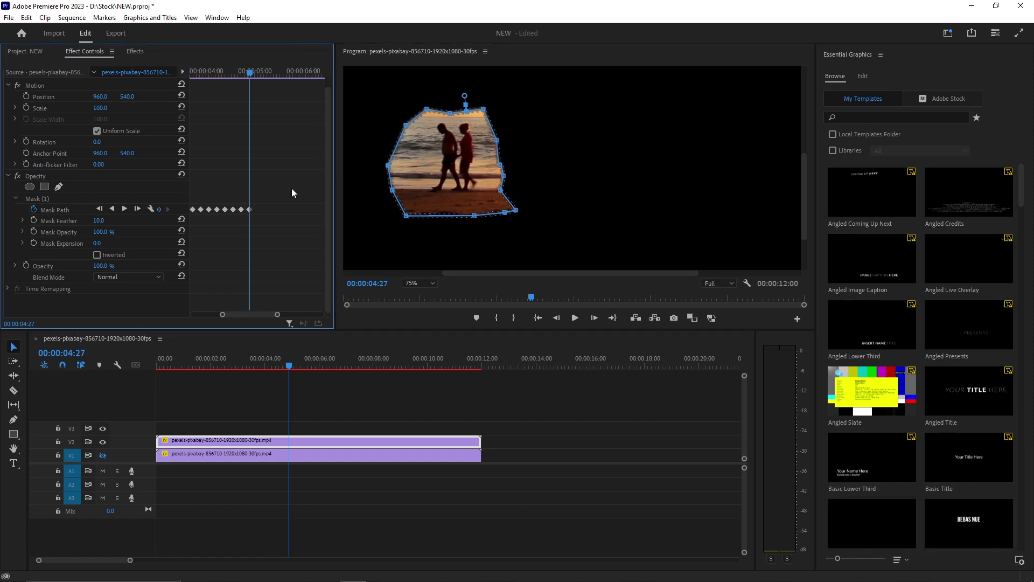
key("shift+Right")
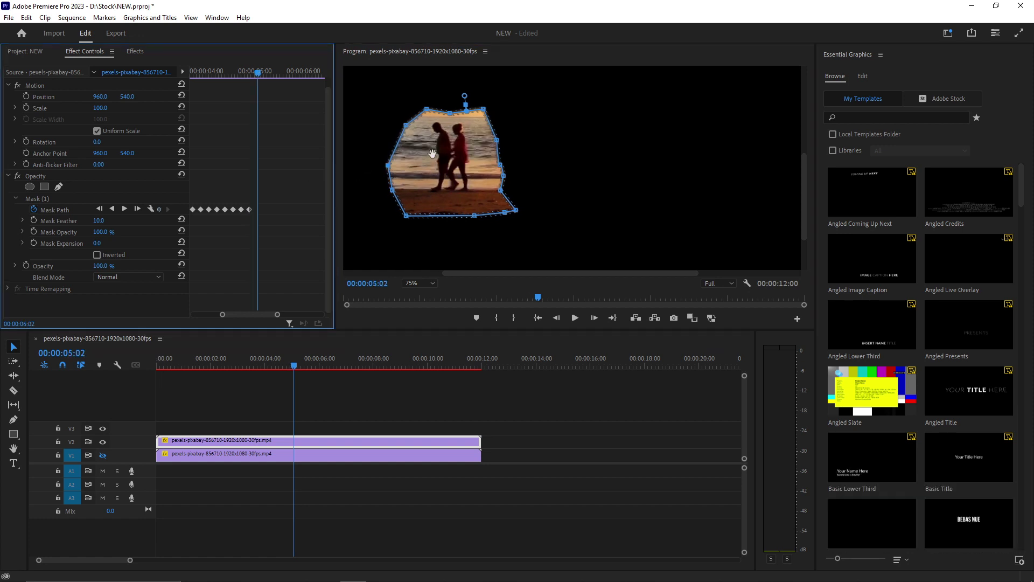
left_click_drag(432, 154, 425, 154)
Step: Key the mask further left at 05:17 and 05:22 as the couple walks
left_click(292, 184)
key("shift+Right")
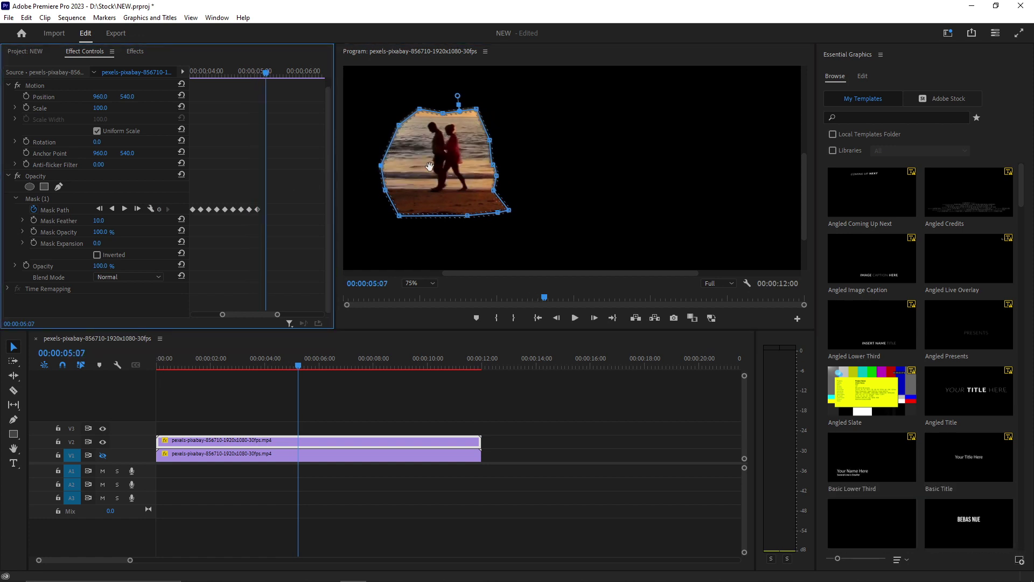
key("shift+Right")
key("shift+Right")
mouse_move(410, 168)
left_mouse_down()
mouse_move(390, 168)
mouse_move(410, 163)
left_mouse_up()
key("shift+Right")
left_click(292, 186)
left_click(312, 183)
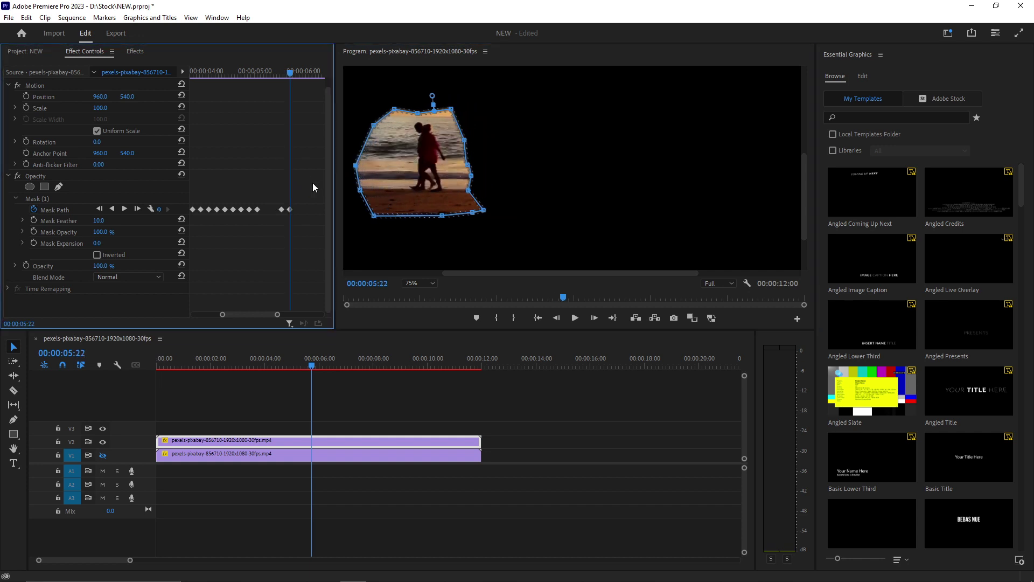
key("shift+Right")
Step: Shift the mask about 30 px left at 06:22, then further left at 07:07
key("shift+Right")
key("shift+Right")
left_click_drag(415, 162, 405, 161)
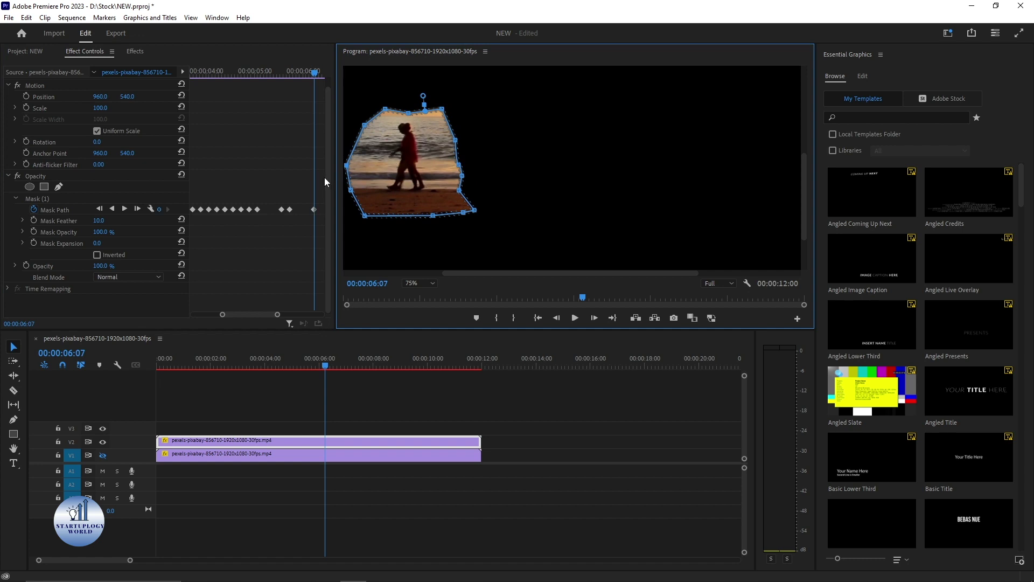
left_click(297, 237)
left_click_drag(254, 314, 265, 318)
key("shift+Right")
key("shift+Right")
key("shift+Right")
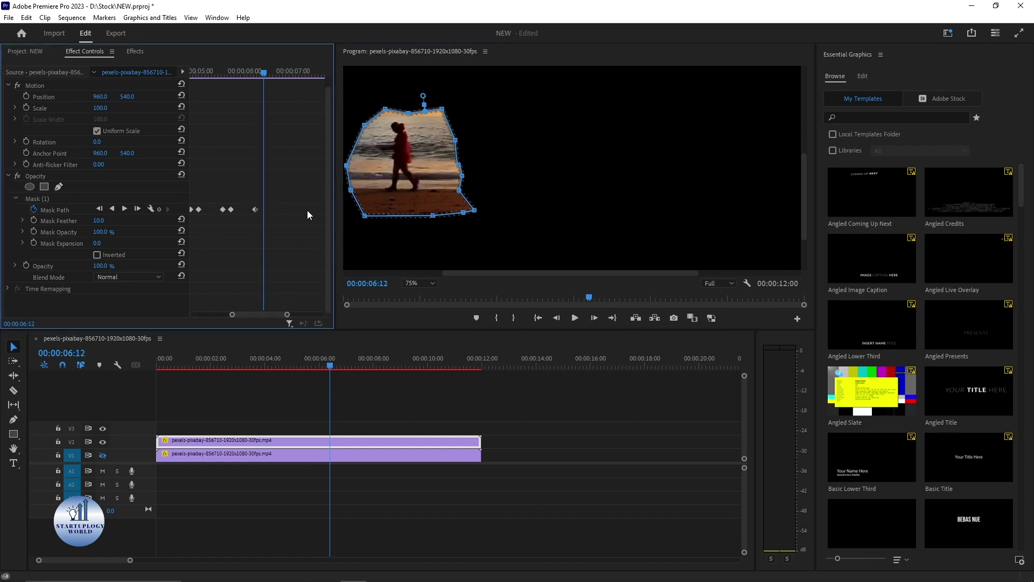
left_click_drag(412, 186, 396, 186)
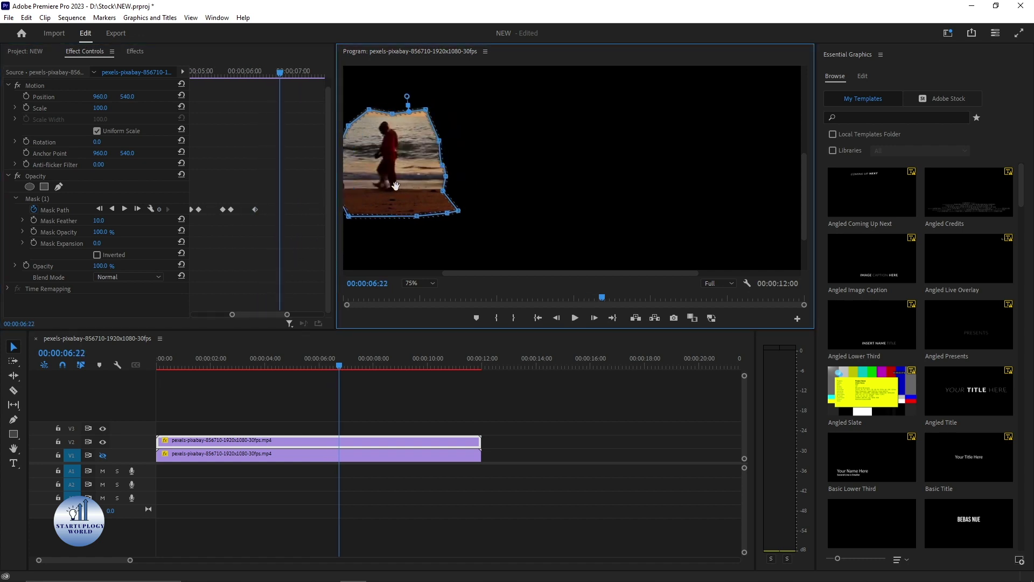
left_click(303, 192)
key("shift+Right")
key("shift+Right")
key("shift+Right")
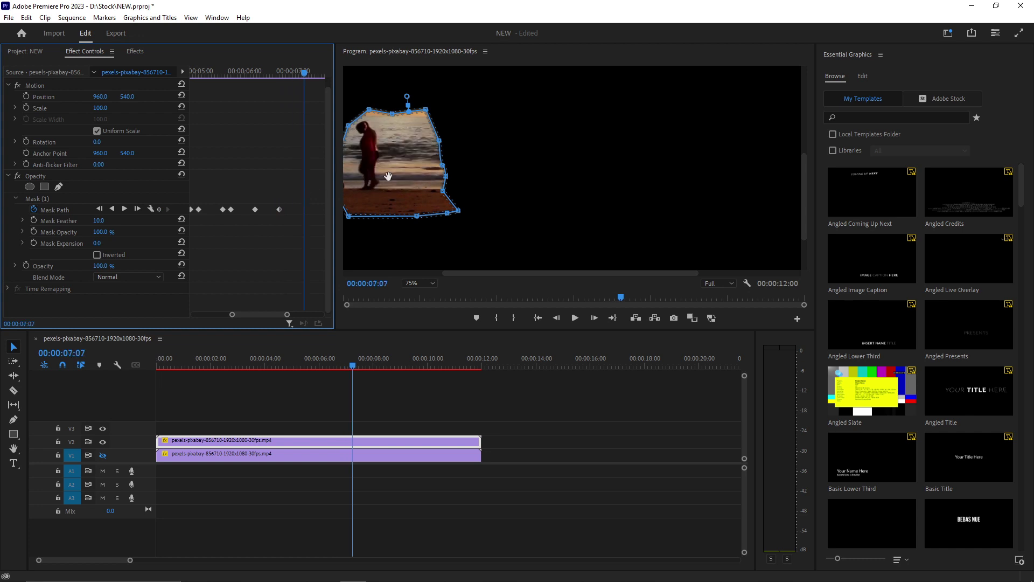
left_click_drag(388, 177, 346, 171)
left_click(321, 194)
key("shift+Right")
key("shift+Right")
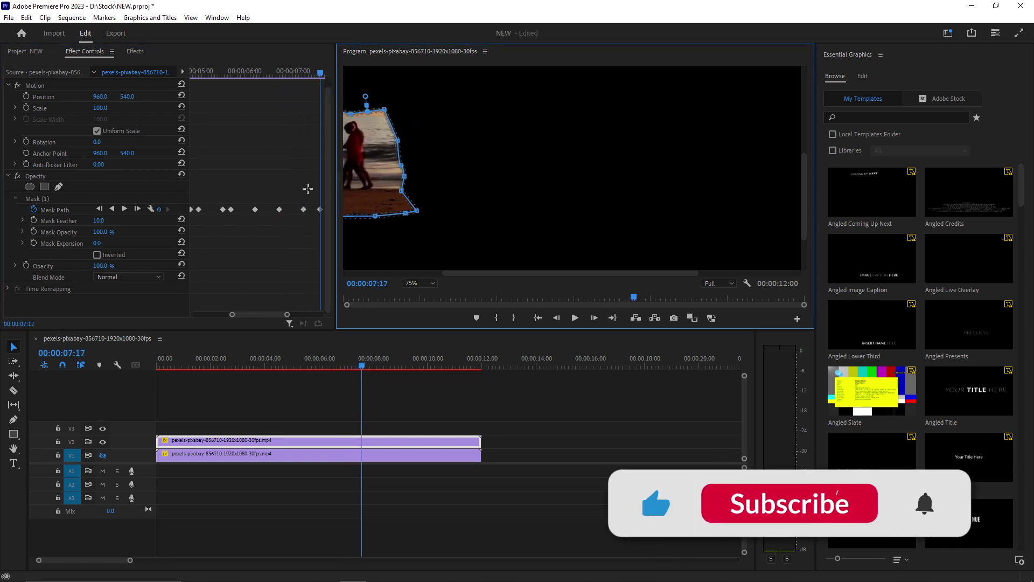
Step: Key the mask left at 08:02, advance to 09:17, and zoom out the Effect Controls timeline
left_click(309, 192)
key("shift+Right")
key("shift+Right")
key("shift+Right")
left_click_drag(362, 168, 336, 164)
left_click(312, 175)
key("shift+Right")
key("shift+Right")
key("shift+Right")
key("shift+Right")
left_click(312, 167)
key("shift+Right")
key("shift+Right")
key("shift+Right")
key("shift+Right")
key("shift+Right")
left_click(313, 163)
key("shift+Right")
key("shift+Right")
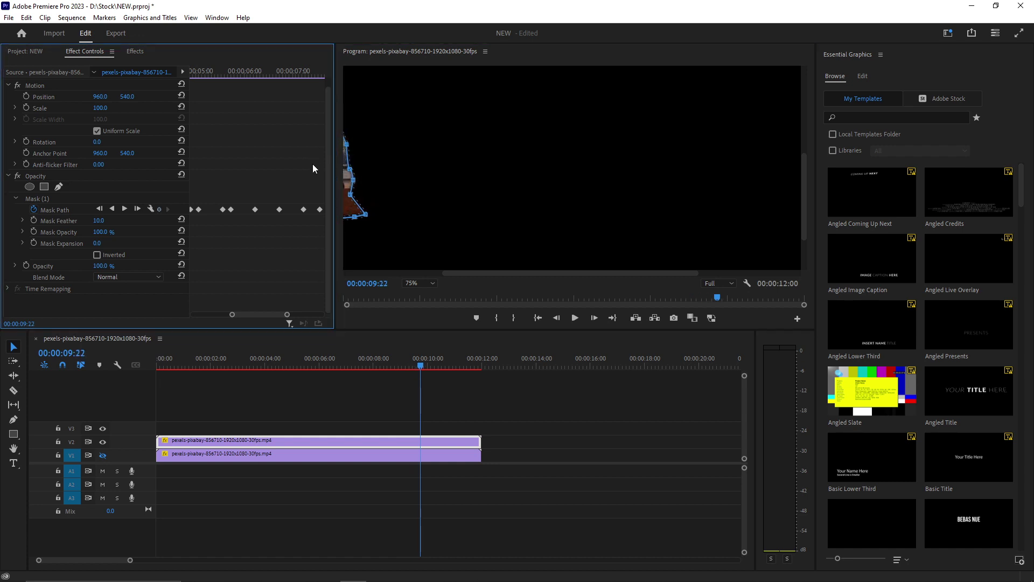
left_click_drag(288, 315, 322, 315)
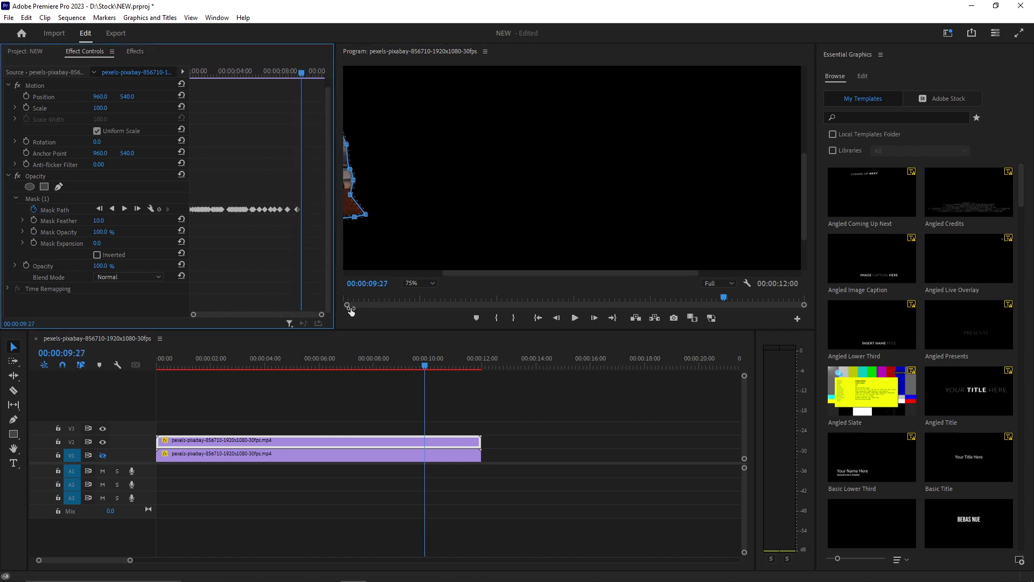
left_click_drag(283, 360, 148, 362)
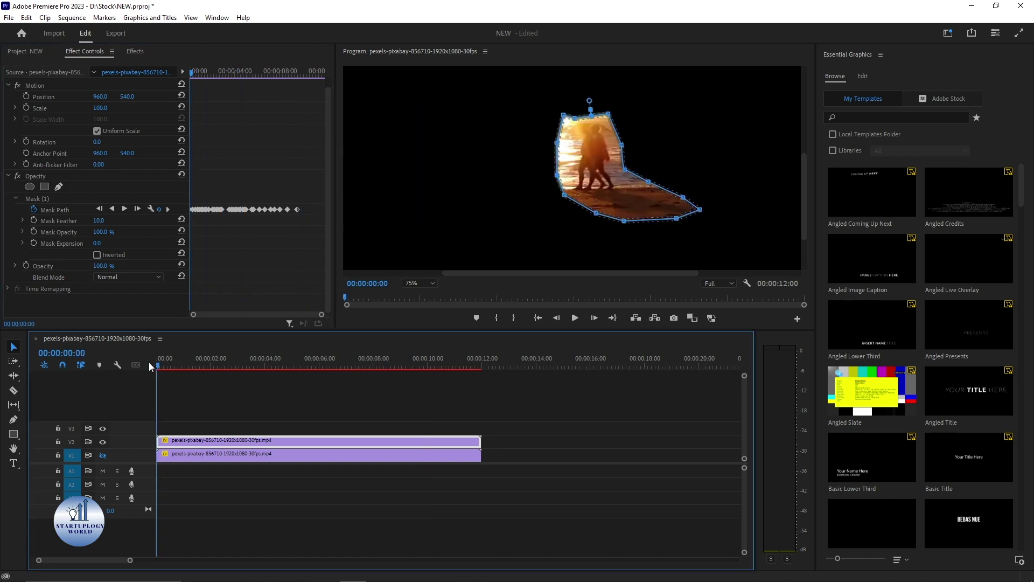
key("space")
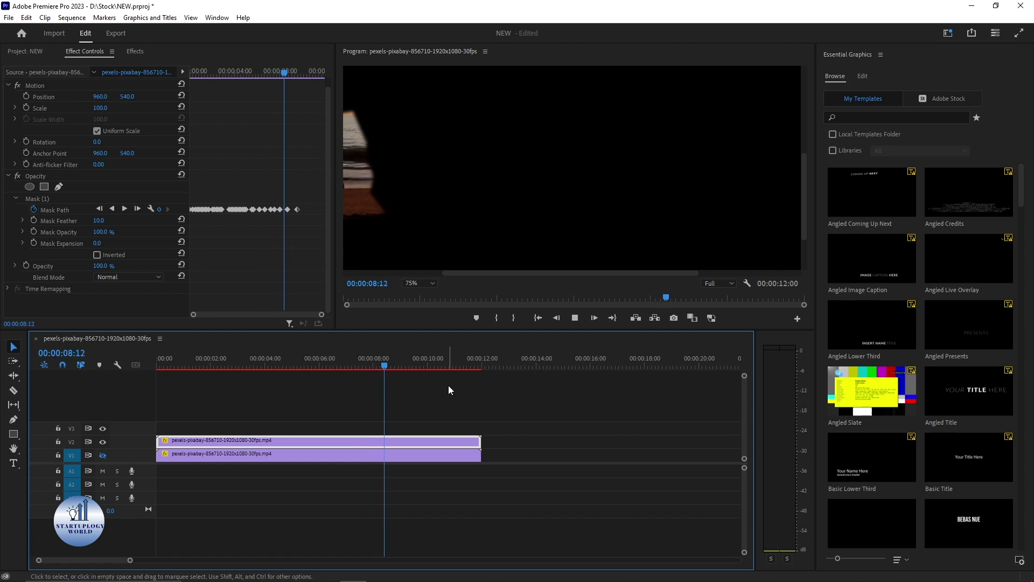
key("space")
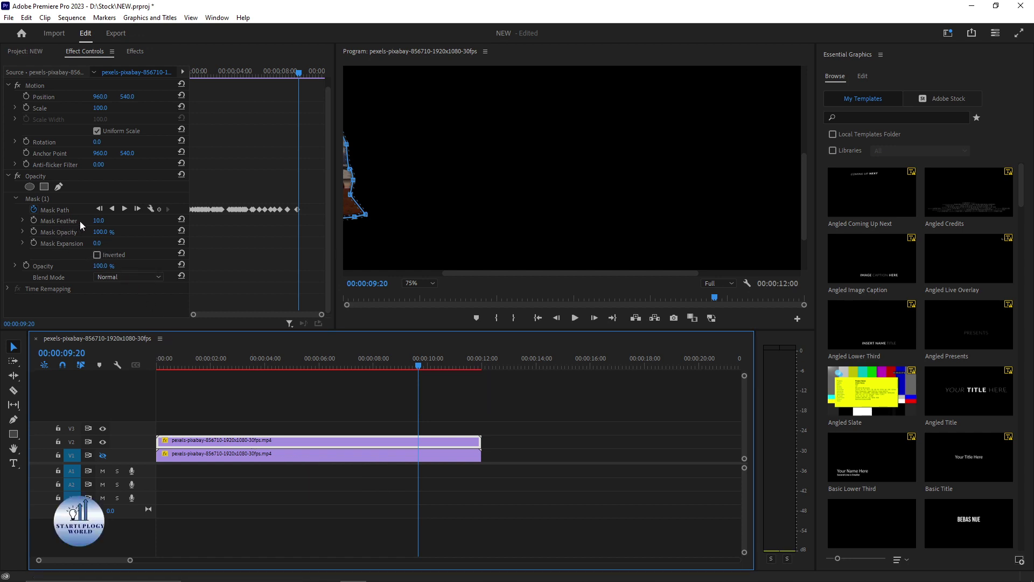
left_click(98, 254)
Step: Set the Program monitor zoom from 75% to Fit and play the sequence from the start
left_click_drag(275, 364, 143, 363)
key("space")
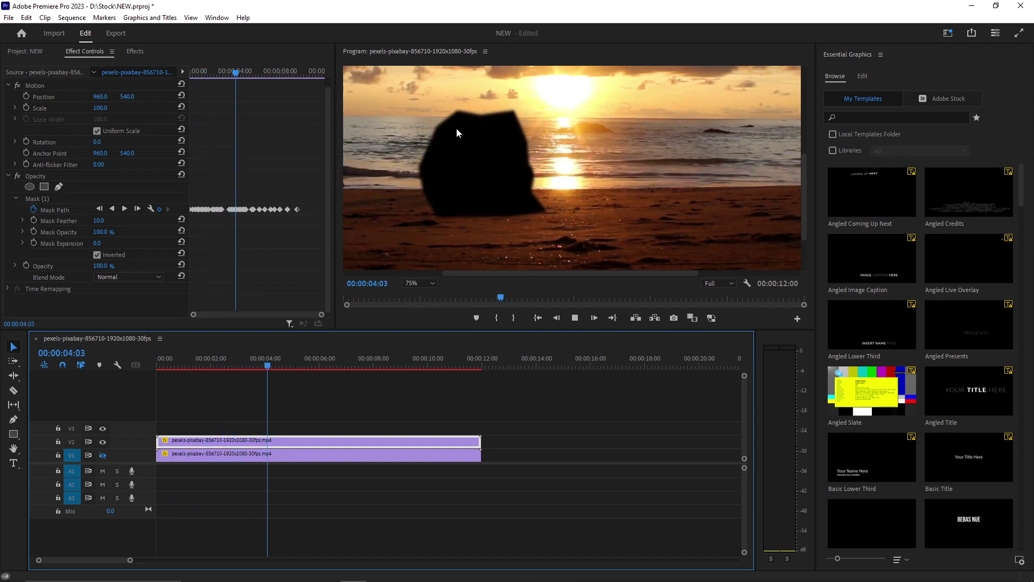
left_click(419, 282)
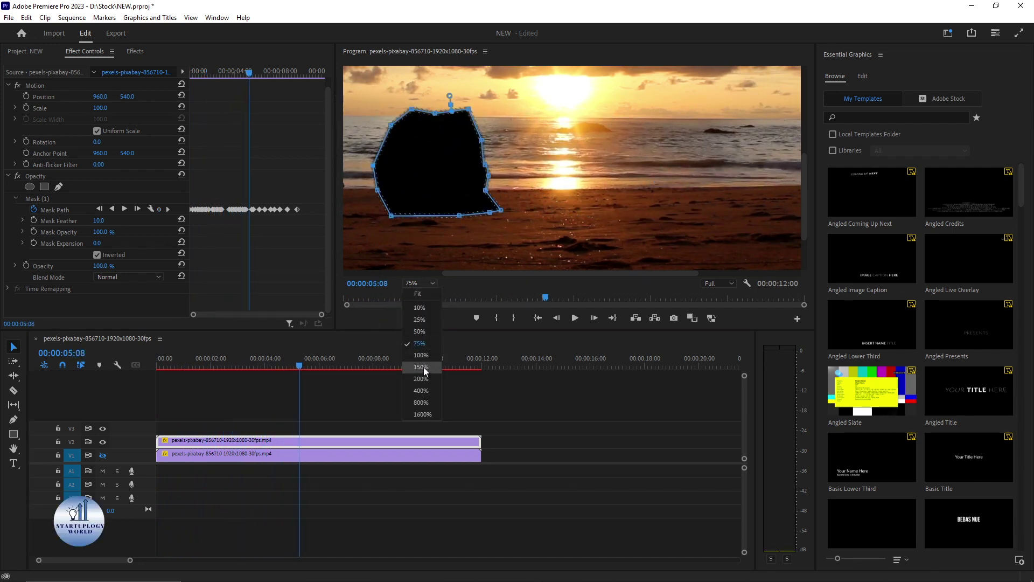
left_click(419, 295)
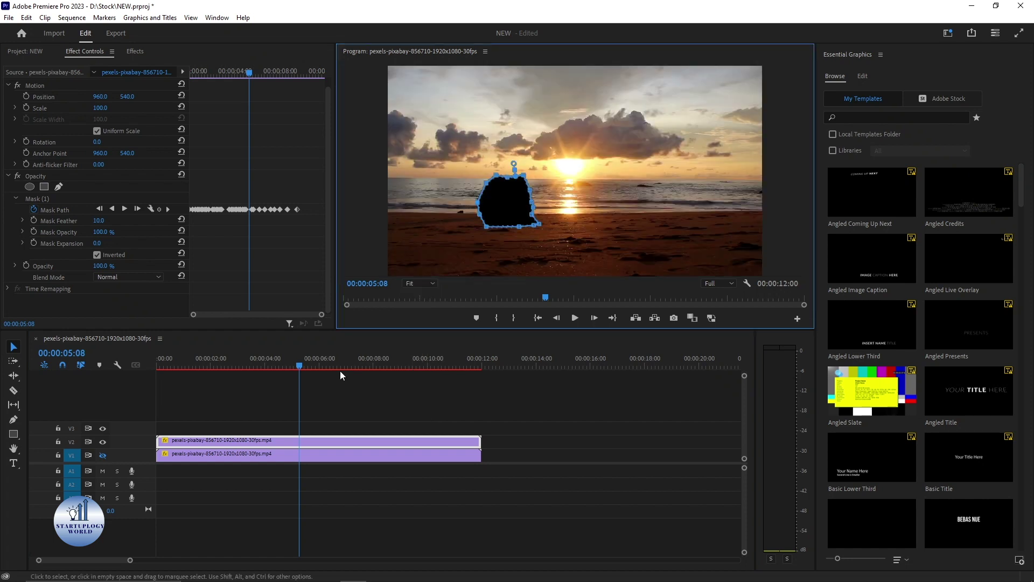
left_click_drag(341, 371, 144, 371)
key("space")
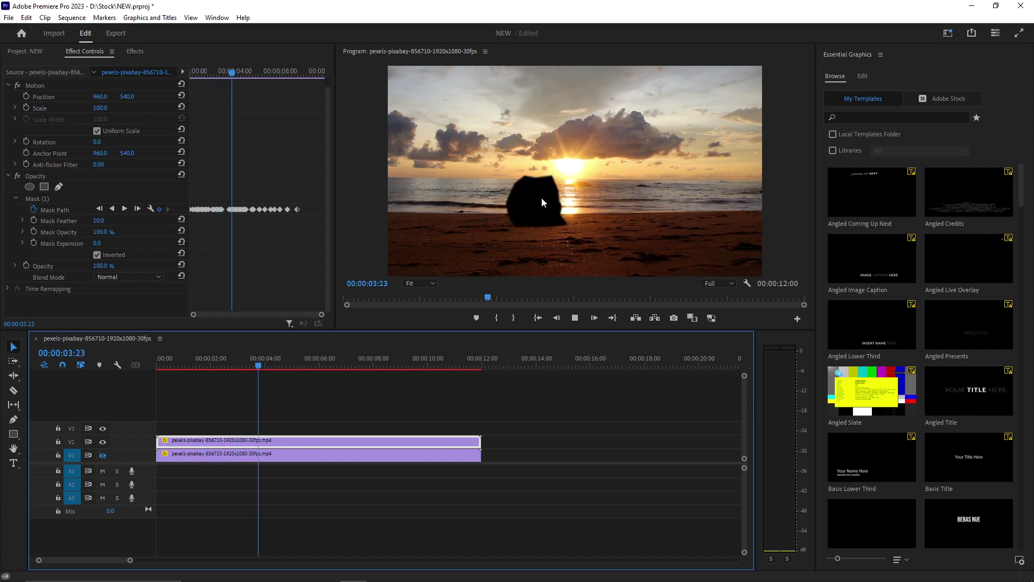
key("space")
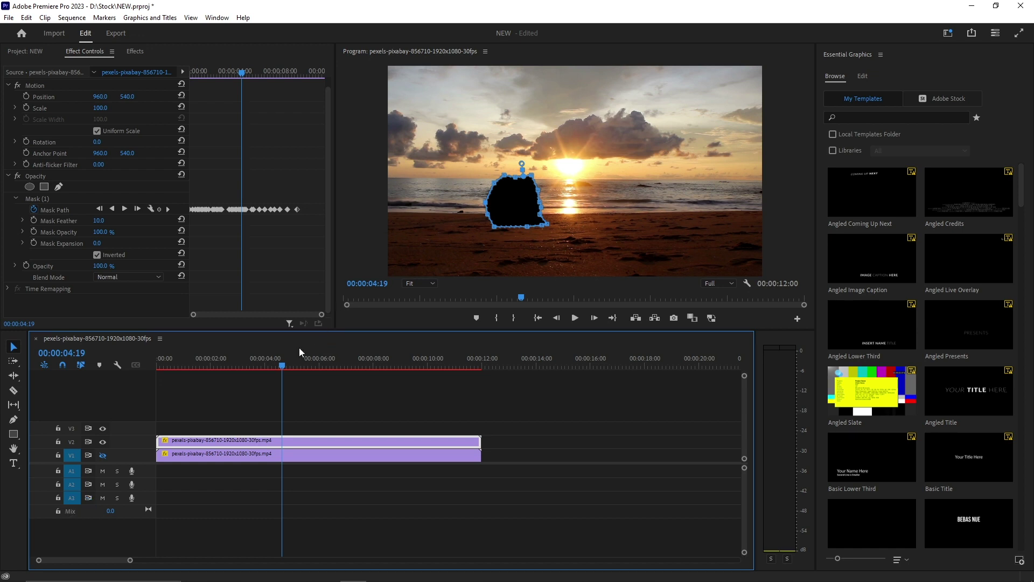
Step: At the first frame, set Mask Feather to 25, then reselect the upper V2 clip
left_click_drag(166, 368, 148, 367)
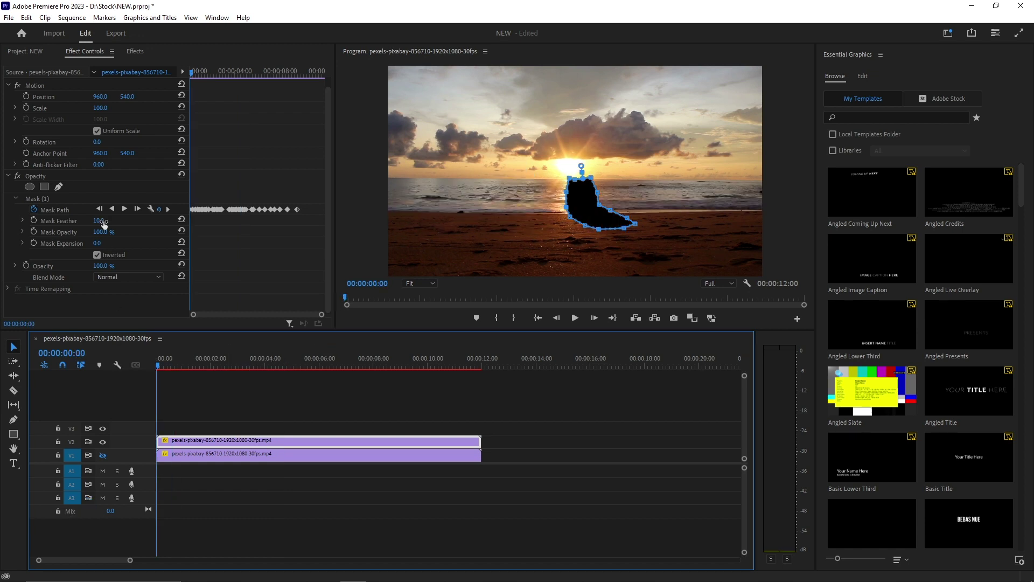
left_click_drag(102, 223, 109, 223)
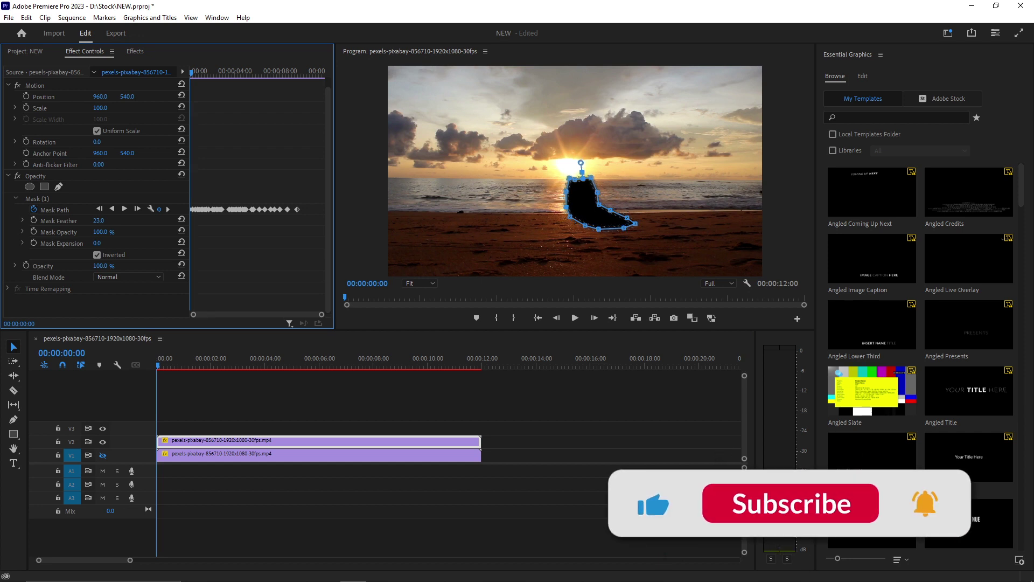
left_click(106, 220)
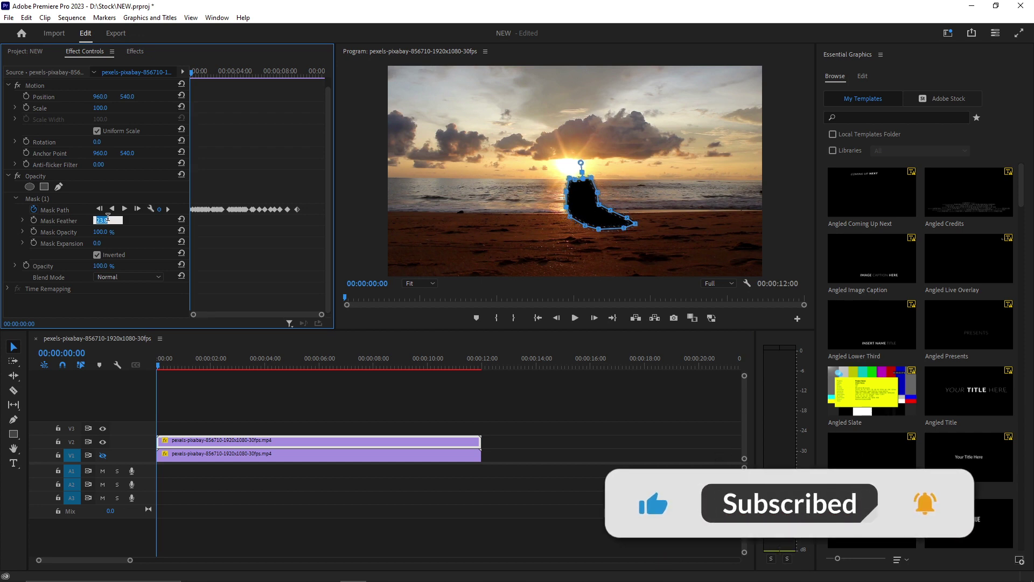
type("25")
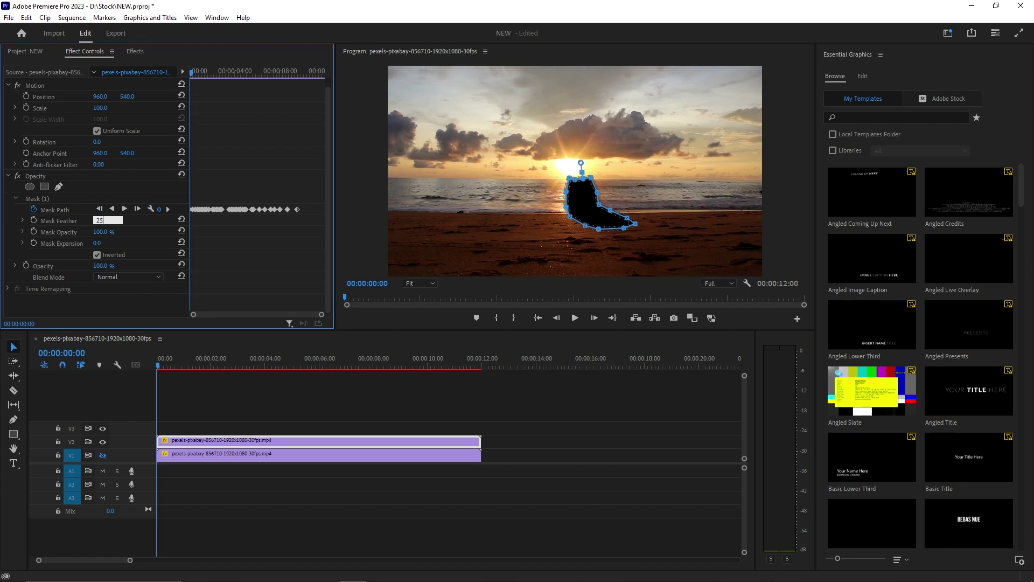
key("Return")
left_click(219, 390)
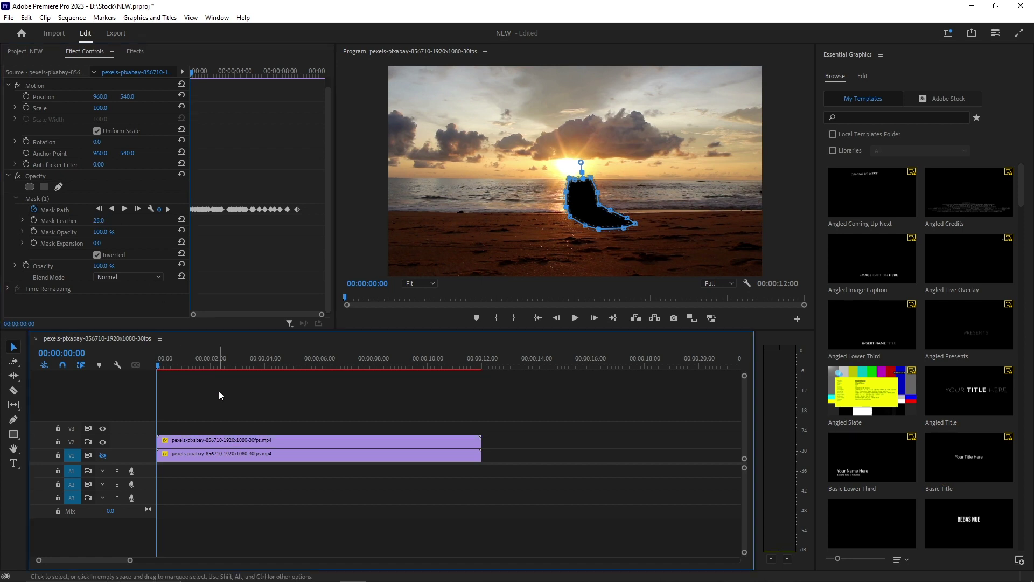
left_click(222, 441)
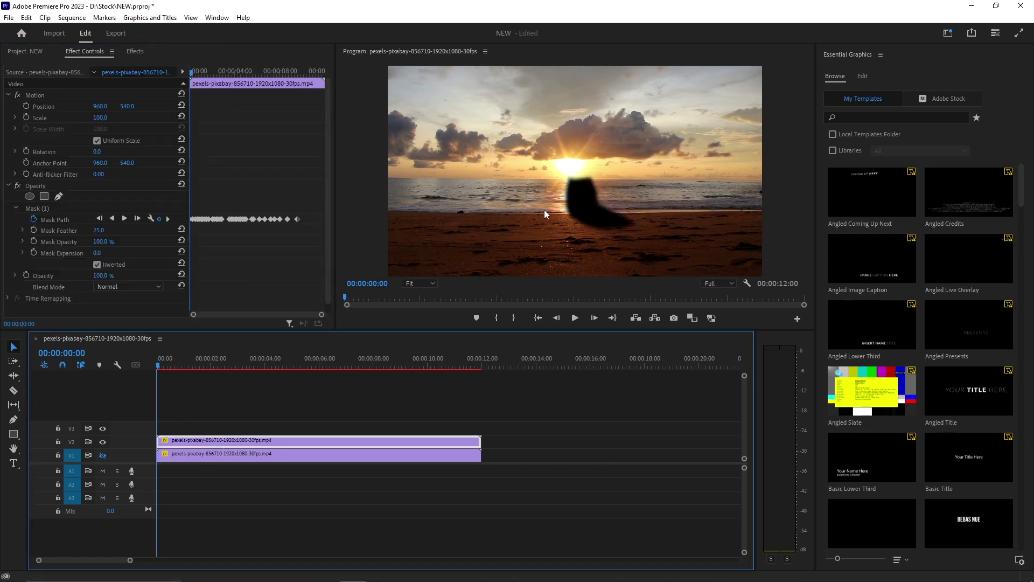
Step: Turn the V1 track output back on and cut the lower clip at 5:07
left_click(102, 457)
left_click(178, 454)
left_click_drag(207, 360, 298, 366)
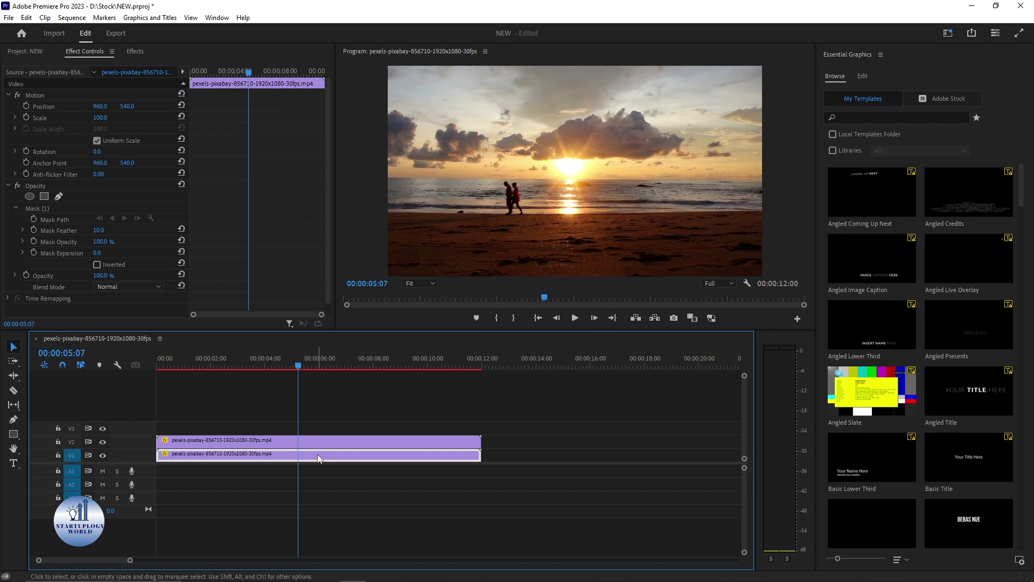
key("ctrl+k")
Step: Swap the two V1 parts so the later one starts at 0:00, then play from the start
left_click_drag(266, 461, 266, 426)
left_click_drag(328, 460, 385, 463)
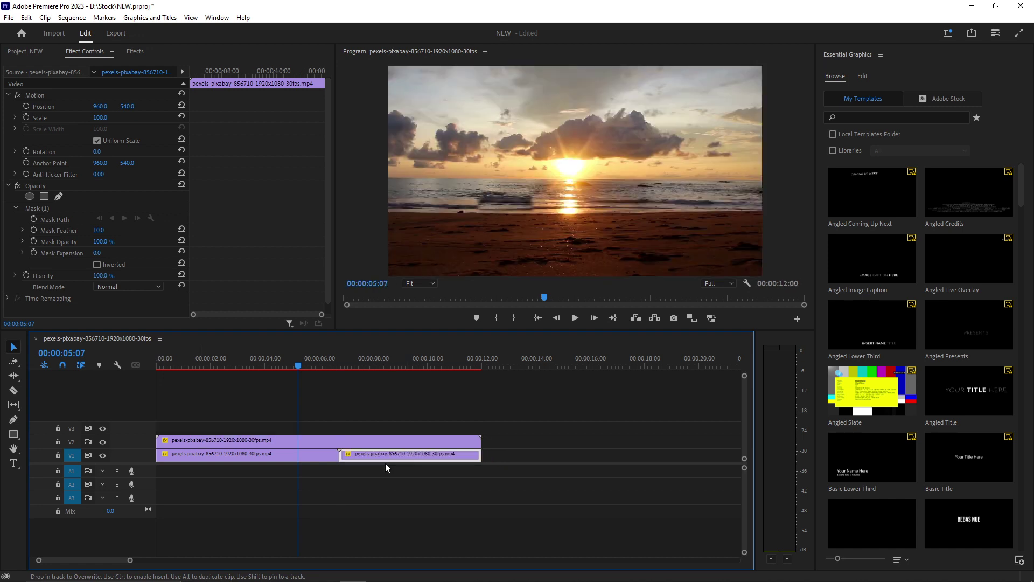
left_click(342, 387)
key("Home")
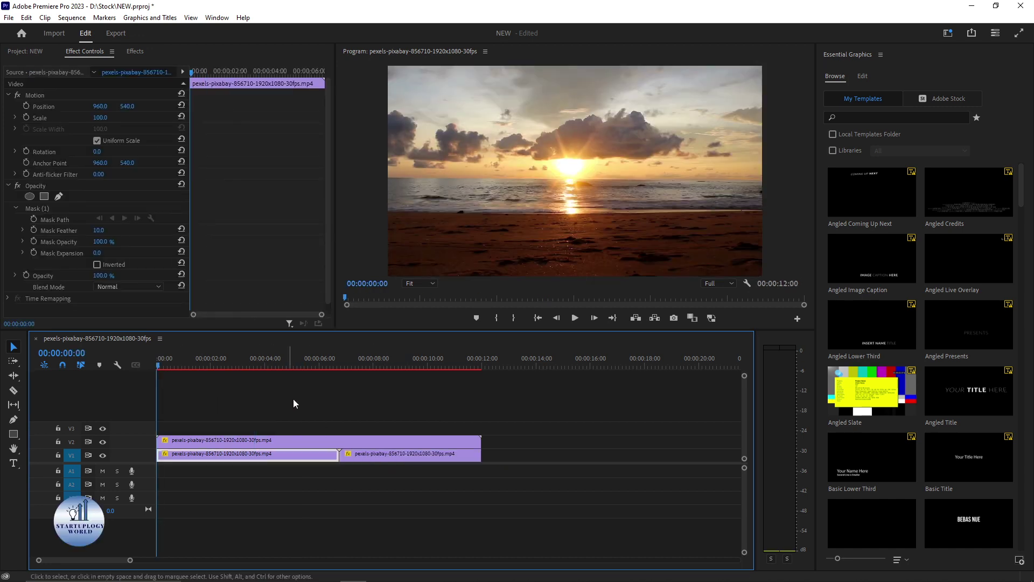
key("space")
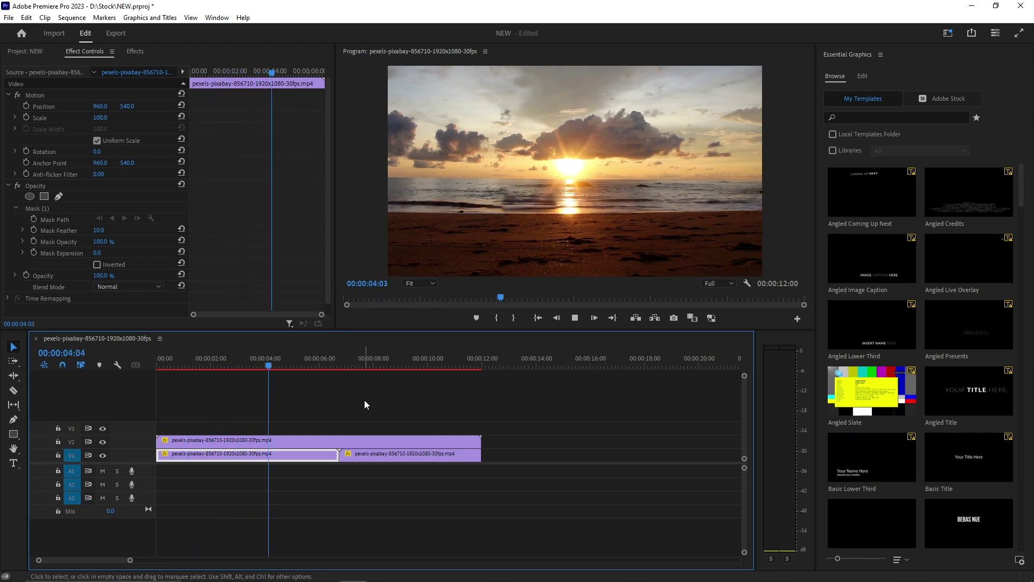
Step: Set the V2 clip's Mask Feather to 82 and return the playhead to the first frame
key("space")
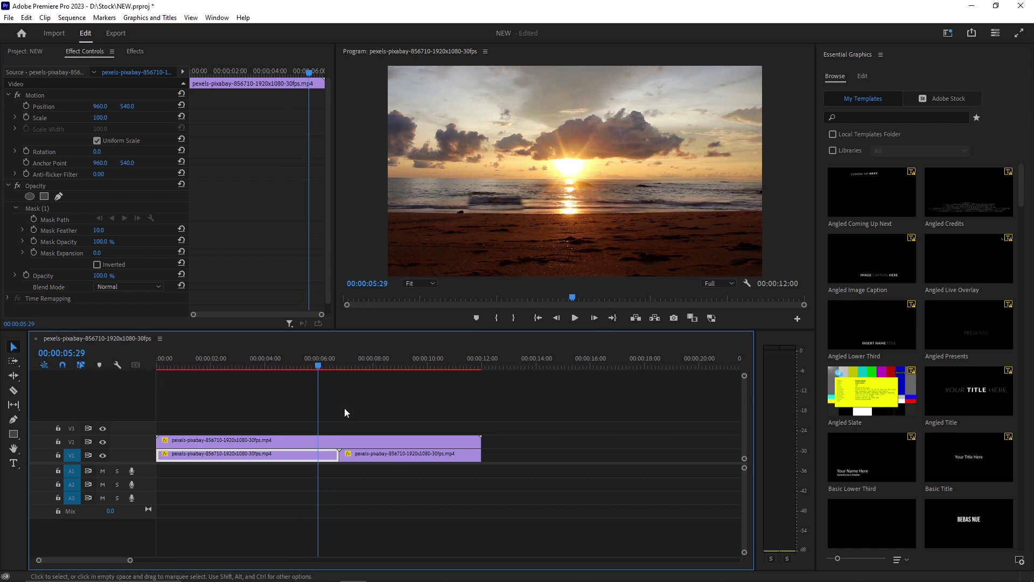
left_click(345, 440)
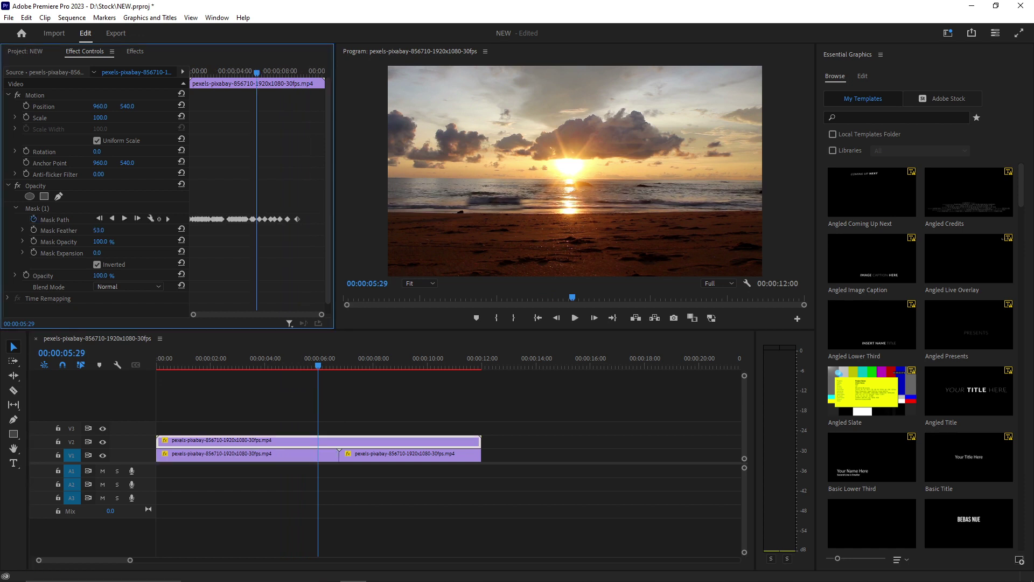
key("Up")
left_click(108, 230)
type("82")
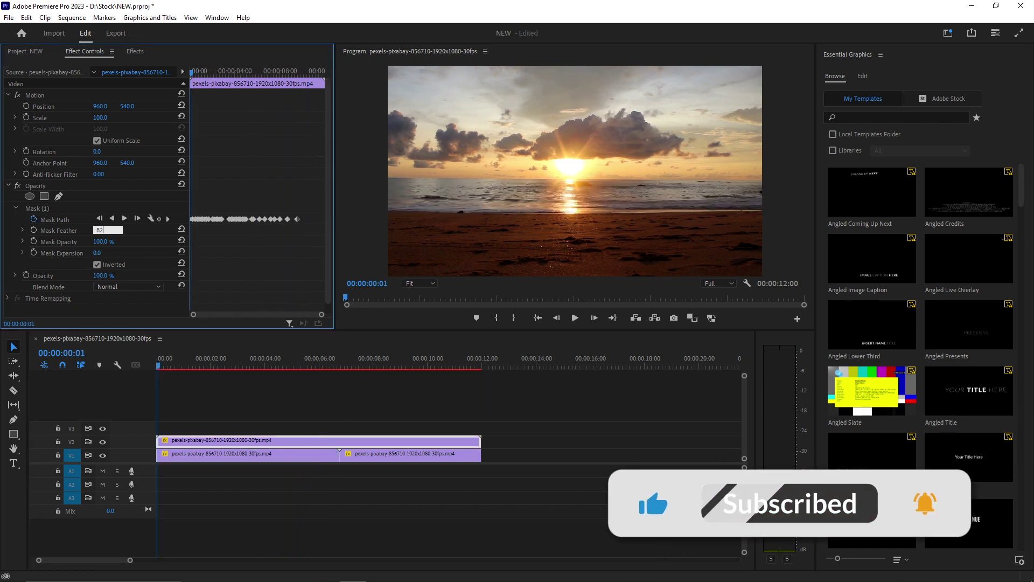
key("Return")
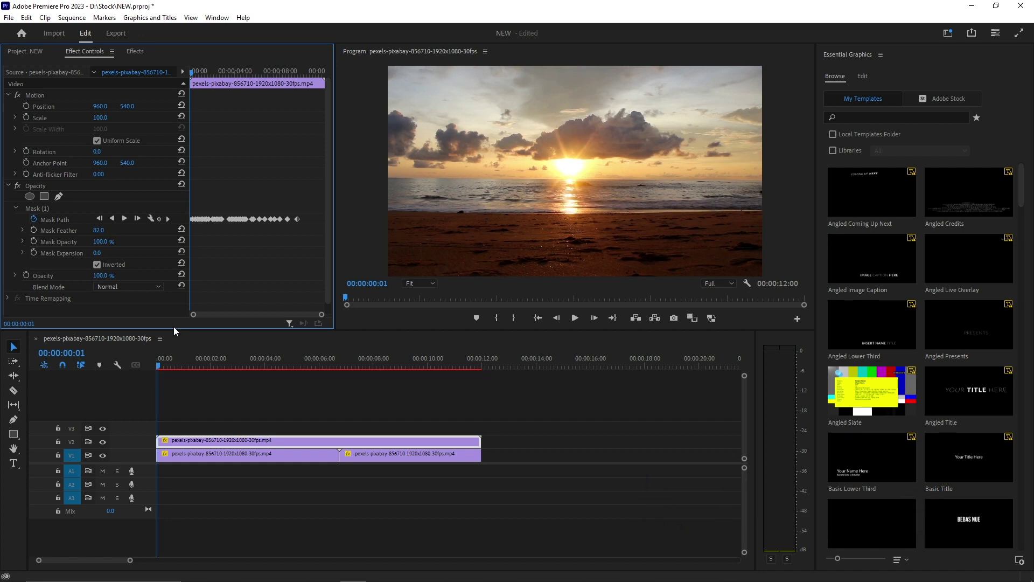
left_click_drag(168, 368, 146, 364)
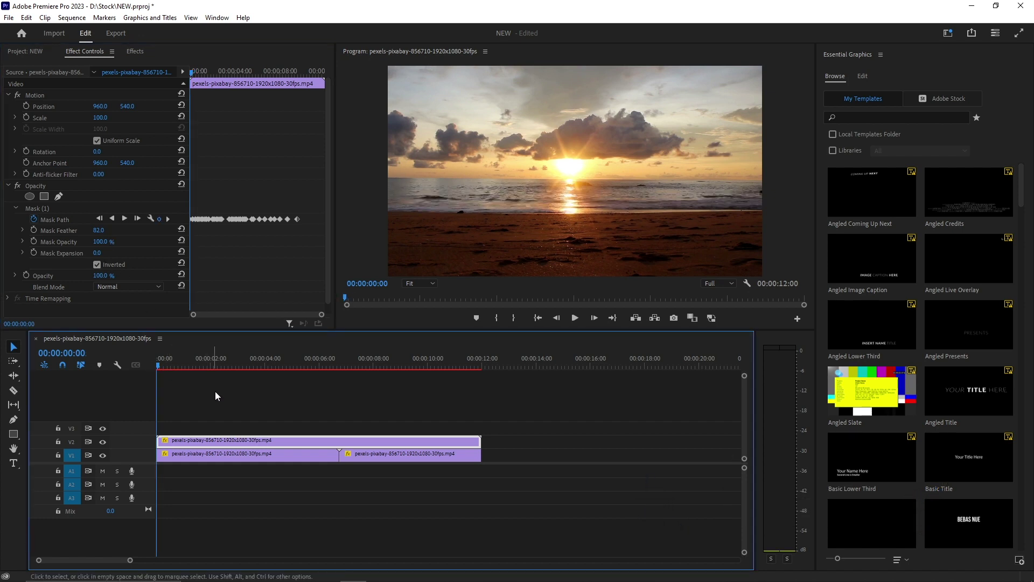
right_click(173, 365)
Step: Mark In at 0:00 and Out at 12:00, then render previews of that range
left_click(215, 117)
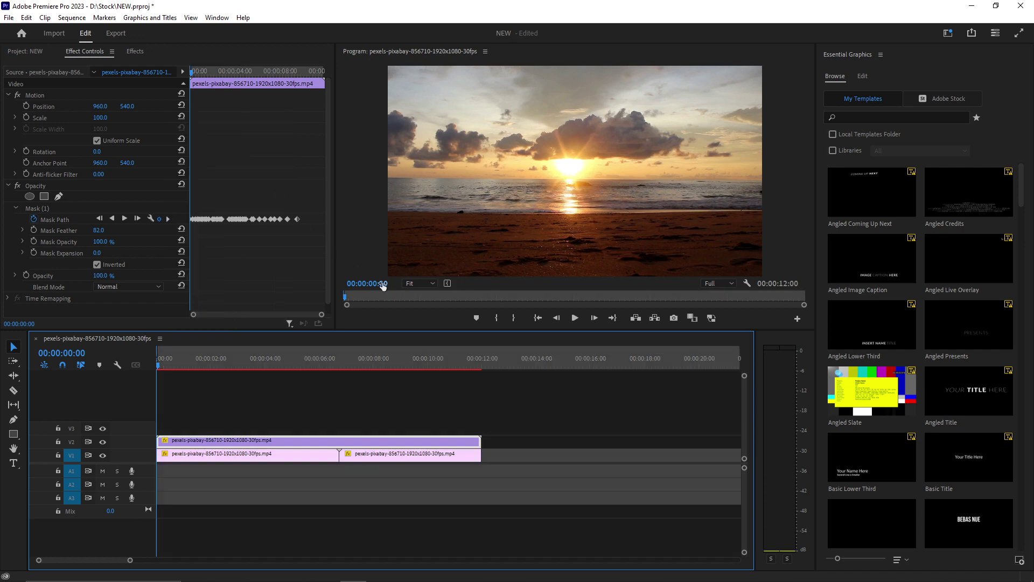
left_click(463, 359)
left_click(482, 356)
right_click(486, 361)
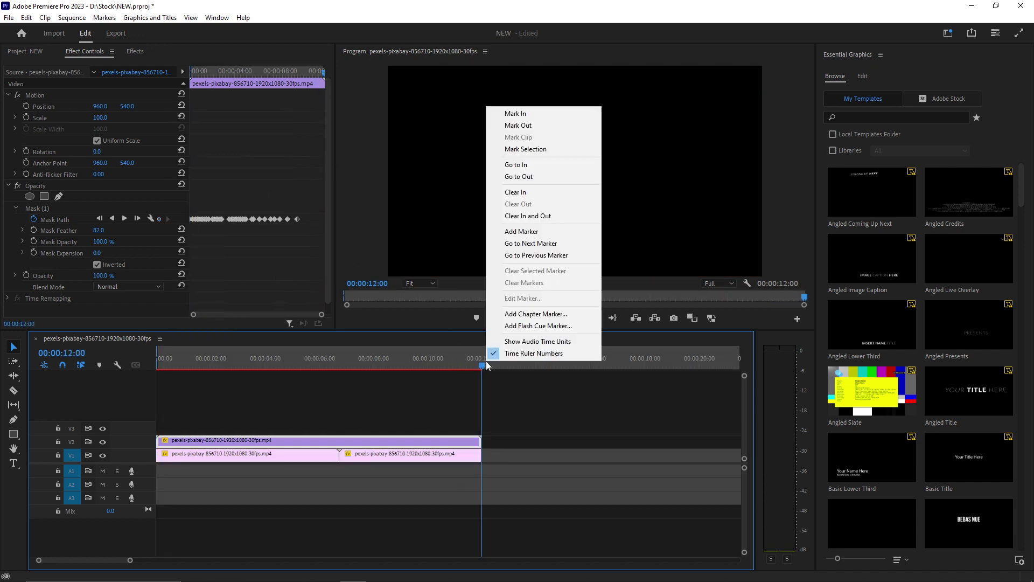
left_click(512, 150)
key("Return")
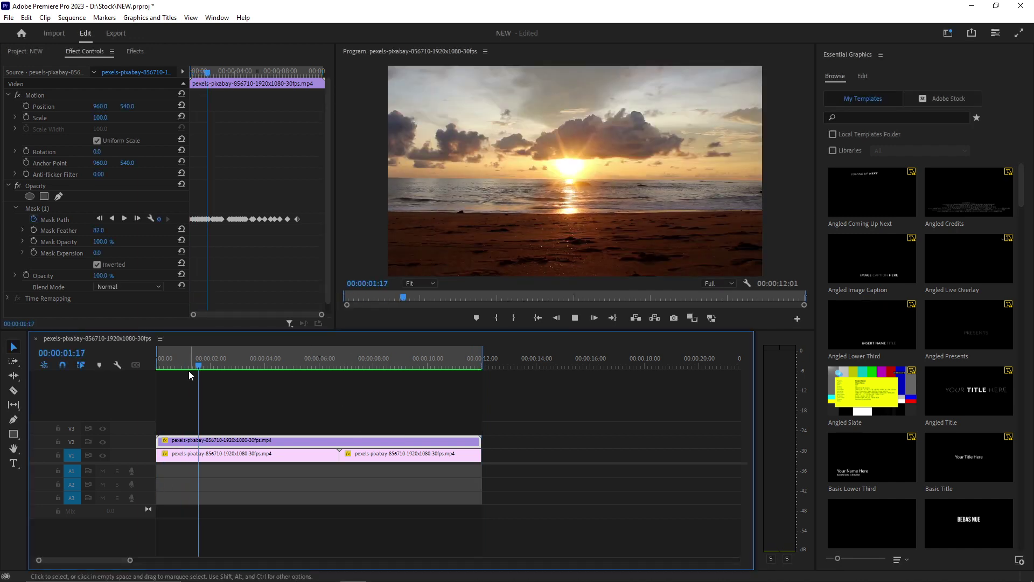
left_click(159, 363)
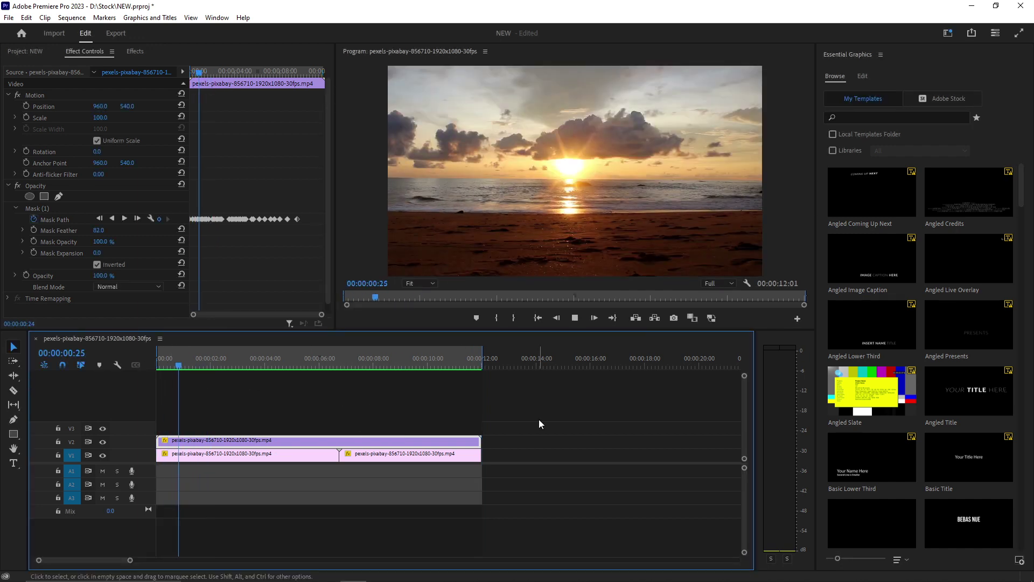
key("space")
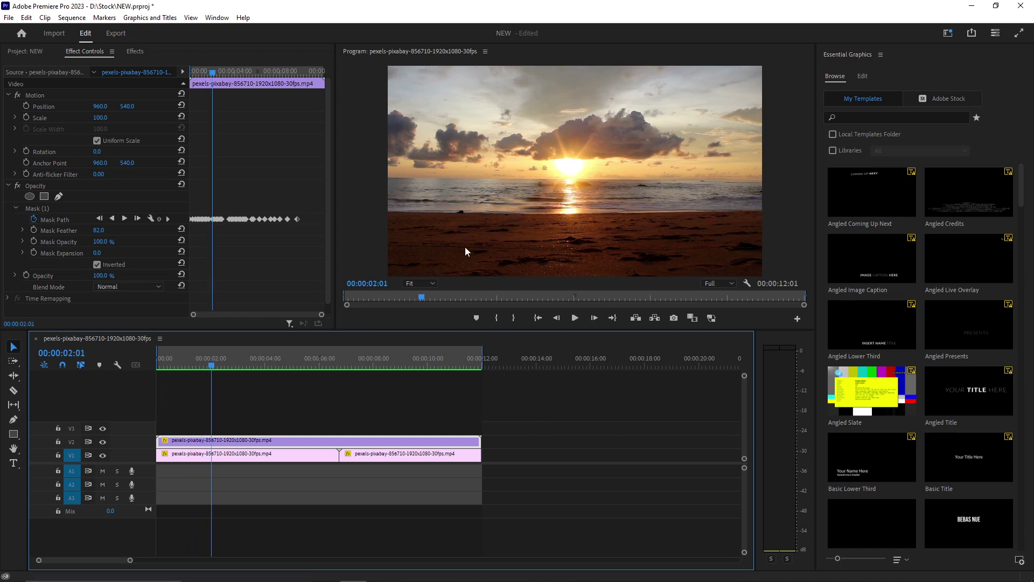
key("Left")
key("Left")
key("Left")
key("Left")
key("Left")
key("Left")
key("Left")
key("Left")
key("Left")
key("Left")
key("Left")
key("Left")
key("Left")
key("Left")
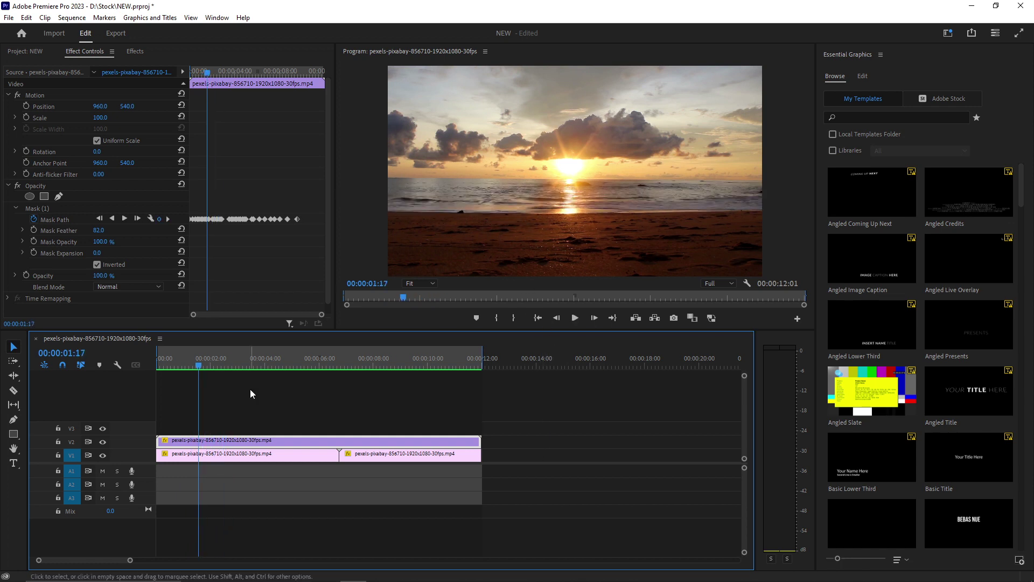